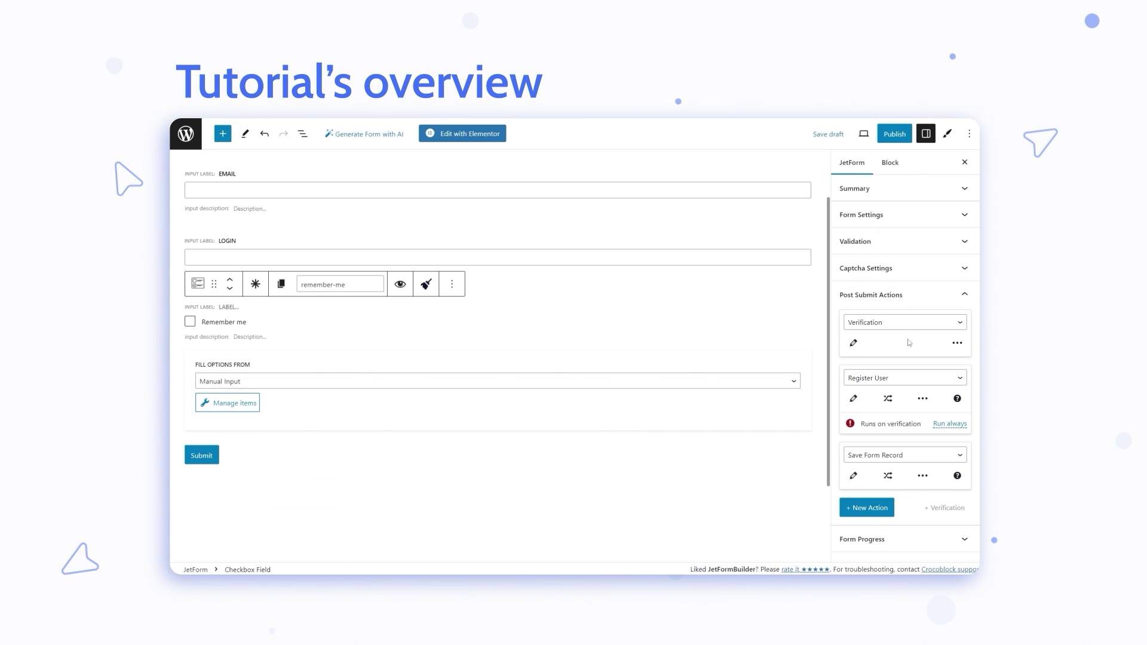
# Step: Go through the options of the registration form's Verification action
pyautogui.click(853, 343)
pyautogui.click(590, 242)
pyautogui.click(595, 263)
pyautogui.click(550, 333)
pyautogui.click(359, 378)
pyautogui.scroll(-2, 573, 358)
pyautogui.click(552, 408)
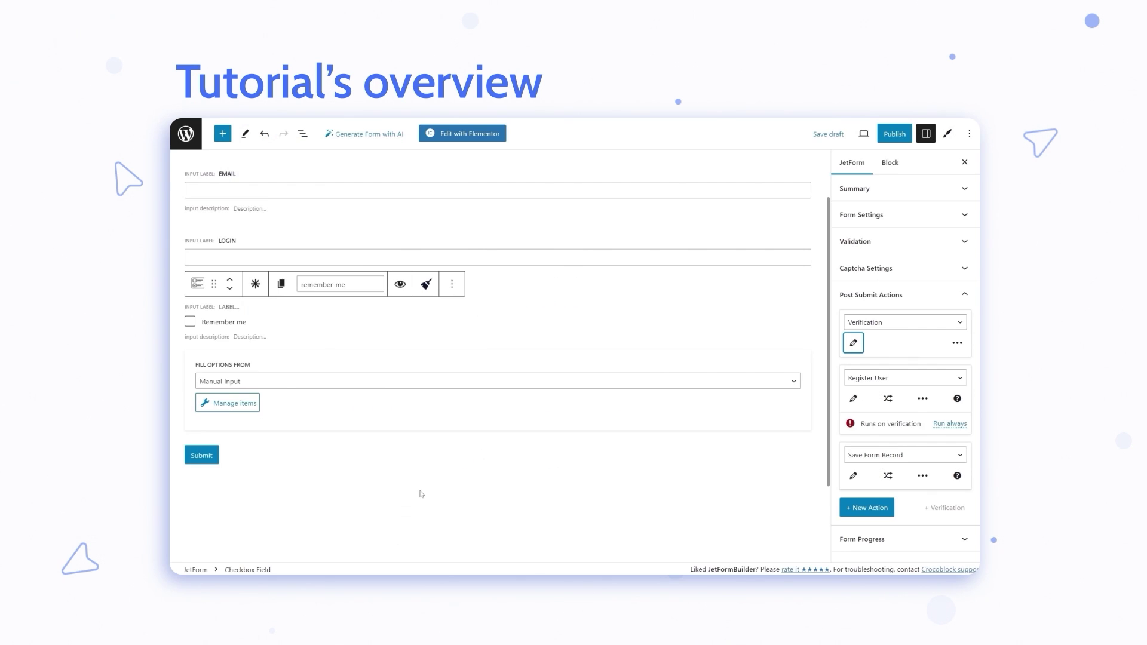
# Step: Go through the options of the registration form's Register User action
pyautogui.click(853, 398)
pyautogui.click(714, 371)
pyautogui.click(716, 371)
pyautogui.scroll(-10, 716, 372)
pyautogui.click(635, 422)
pyautogui.click(542, 464)
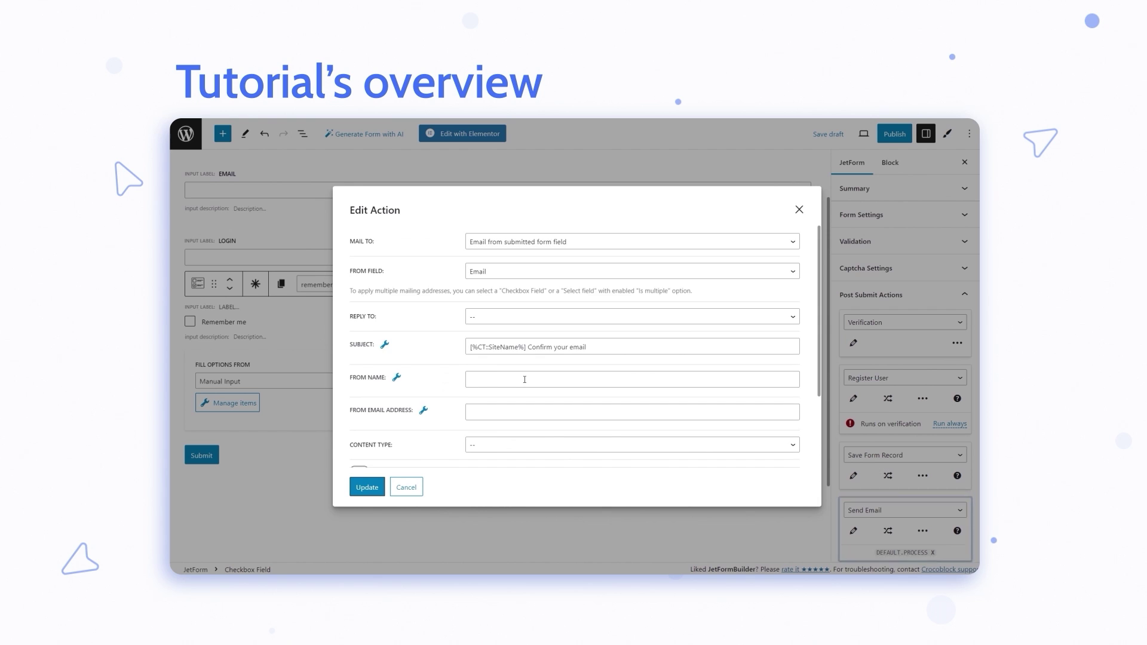
# Step: Examine the remaining settings of the Send Email action, below the content type
pyautogui.scroll(-3, 550, 351)
pyautogui.scroll(-1, 550, 351)
pyautogui.click(388, 343)
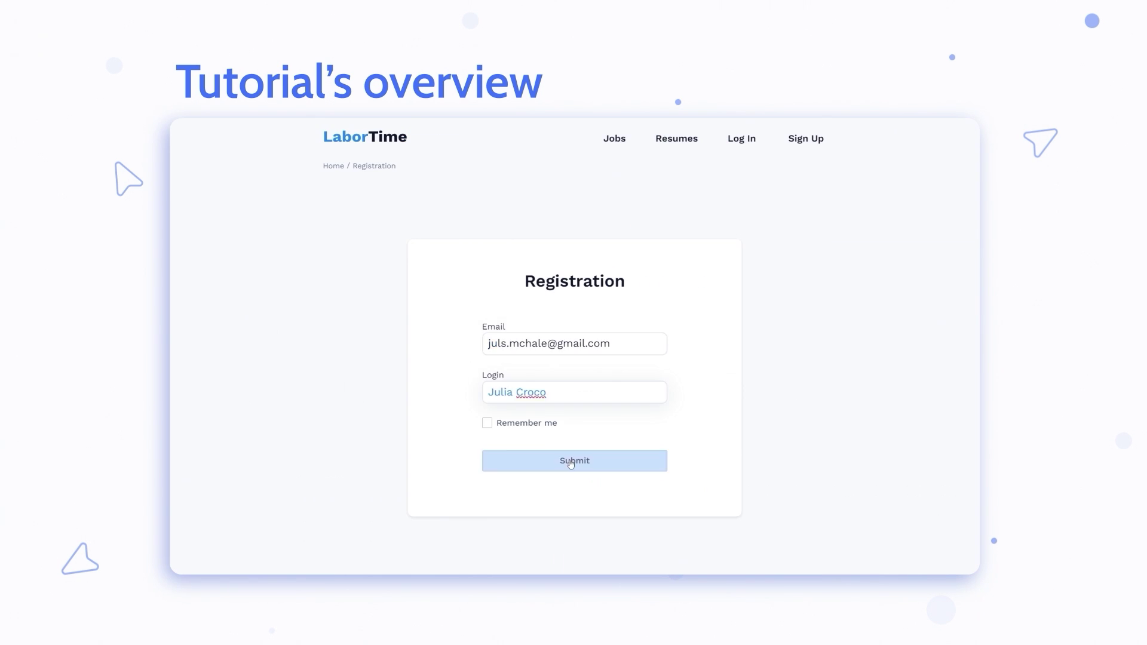
# Step: Submit the filled-in Registration form on the LaborTime site, leaving Remember me unticked
pyautogui.click(570, 461)
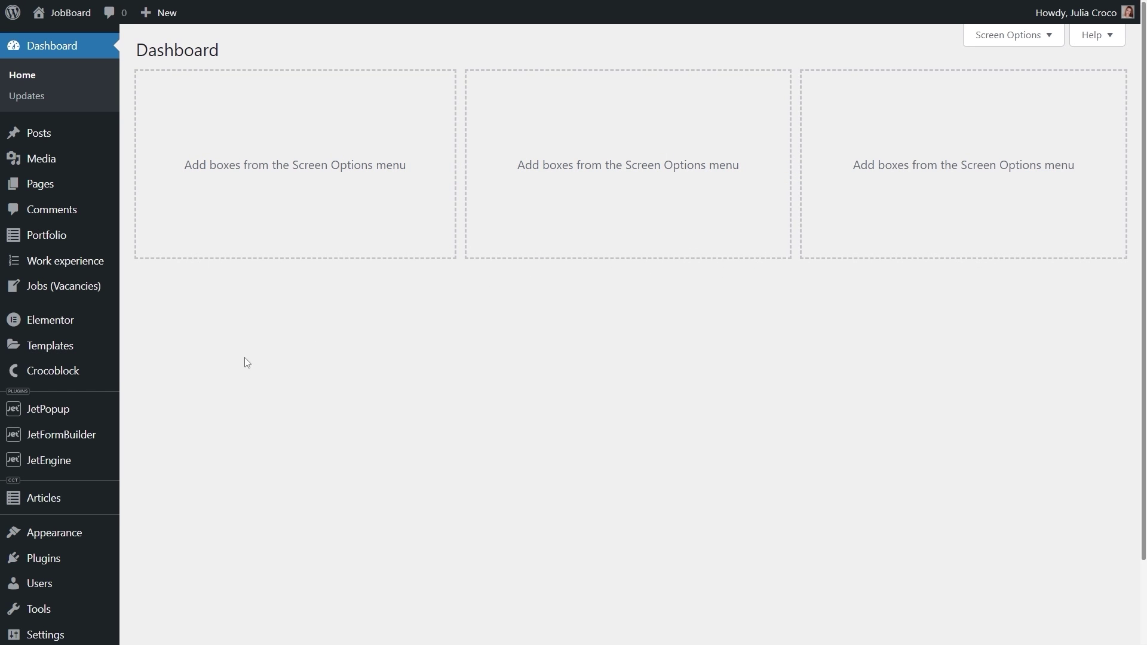
# Step: Create a new JetFormBuilder form titled "Register form with email verification" from the Register User pattern
pyautogui.moveTo(98, 435)
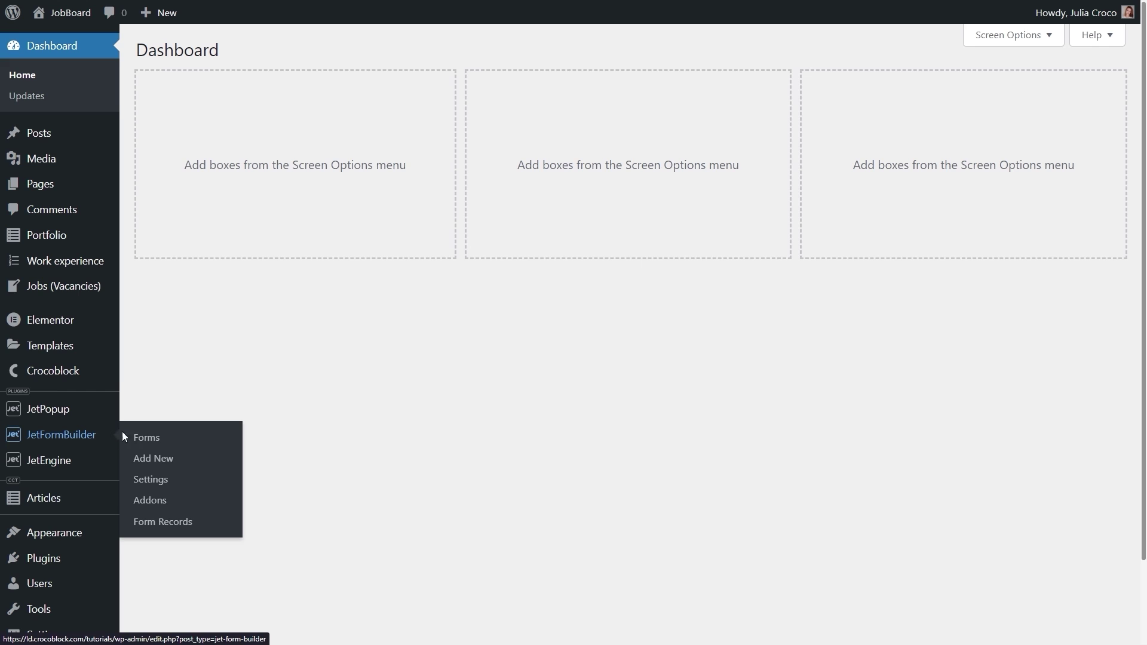
pyautogui.click(186, 459)
pyautogui.write('Registe')
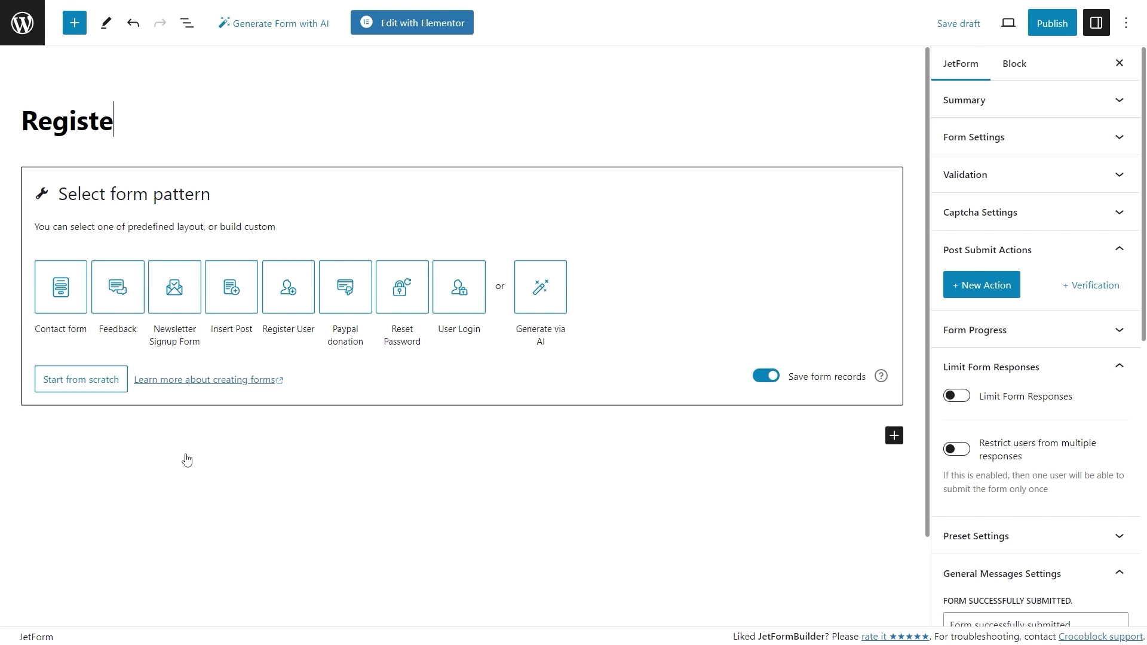
pyautogui.write('r form with email verification')
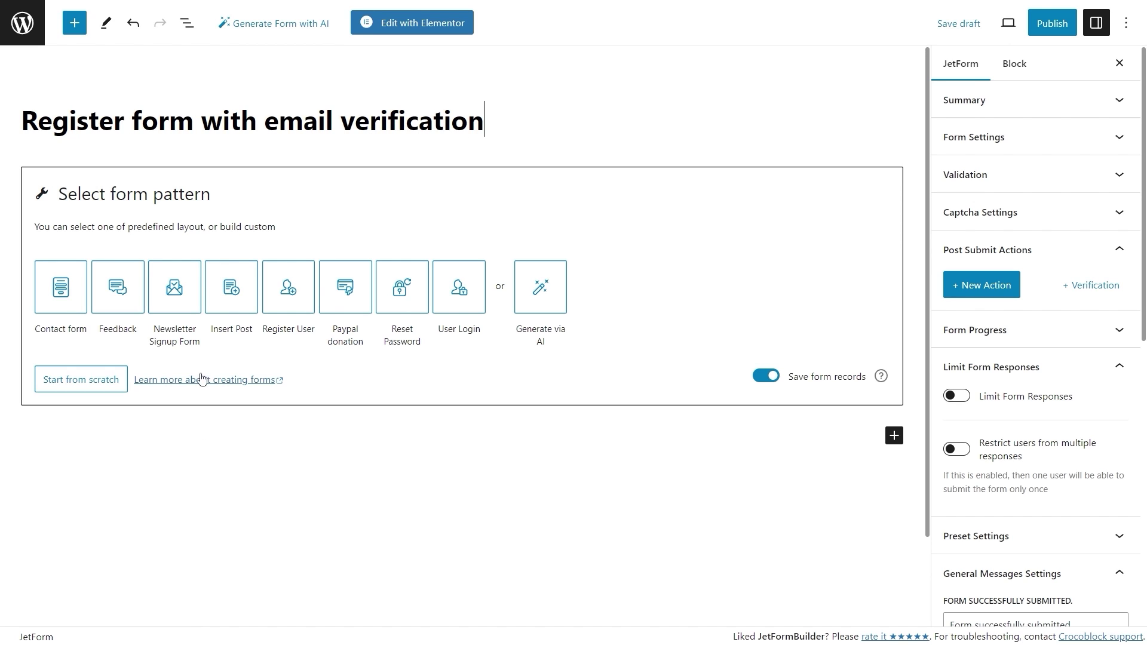
pyautogui.click(286, 298)
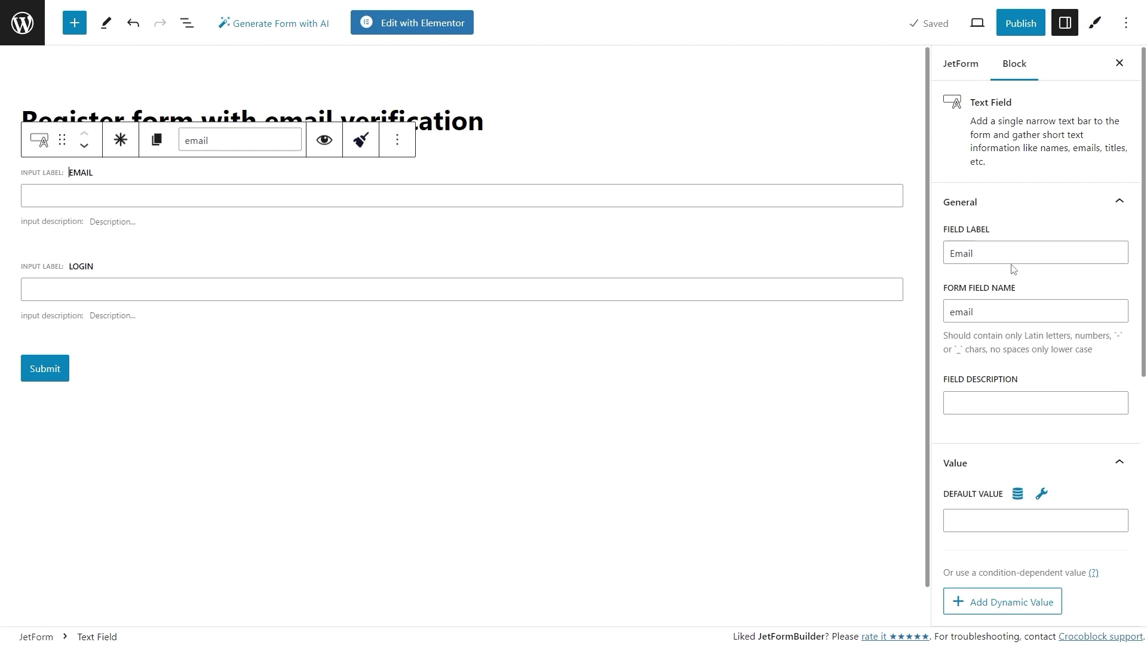
# Step: Check the Email field's type and insert a Checkbox Field block below the Email field
pyautogui.scroll(-3, 1014, 268)
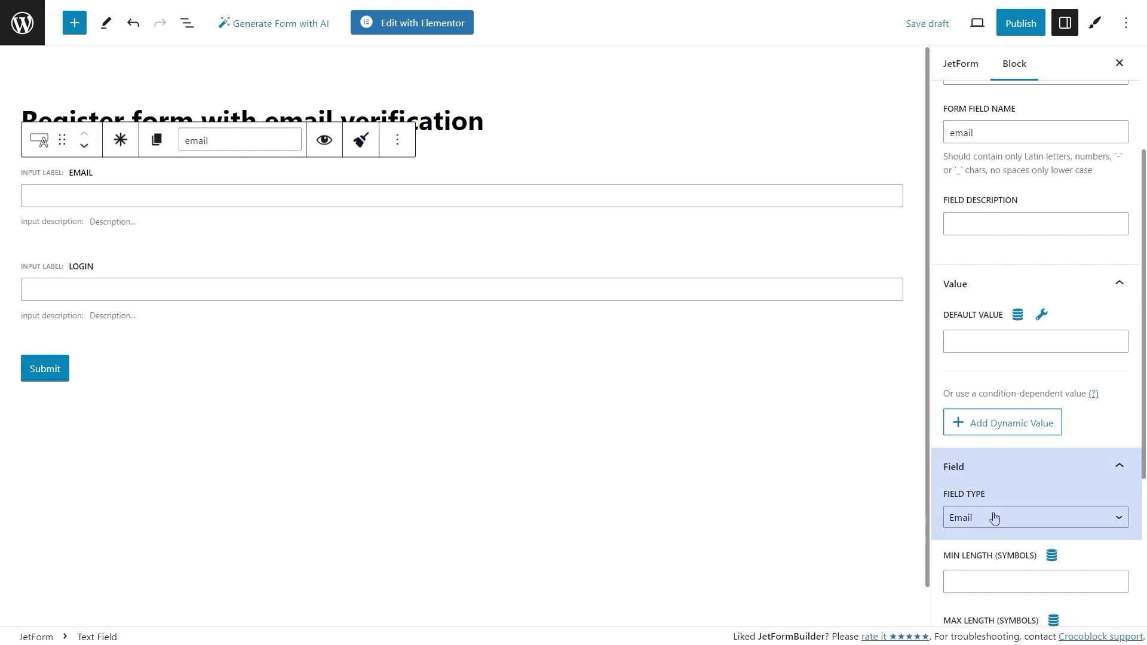
pyautogui.scroll(3, 994, 517)
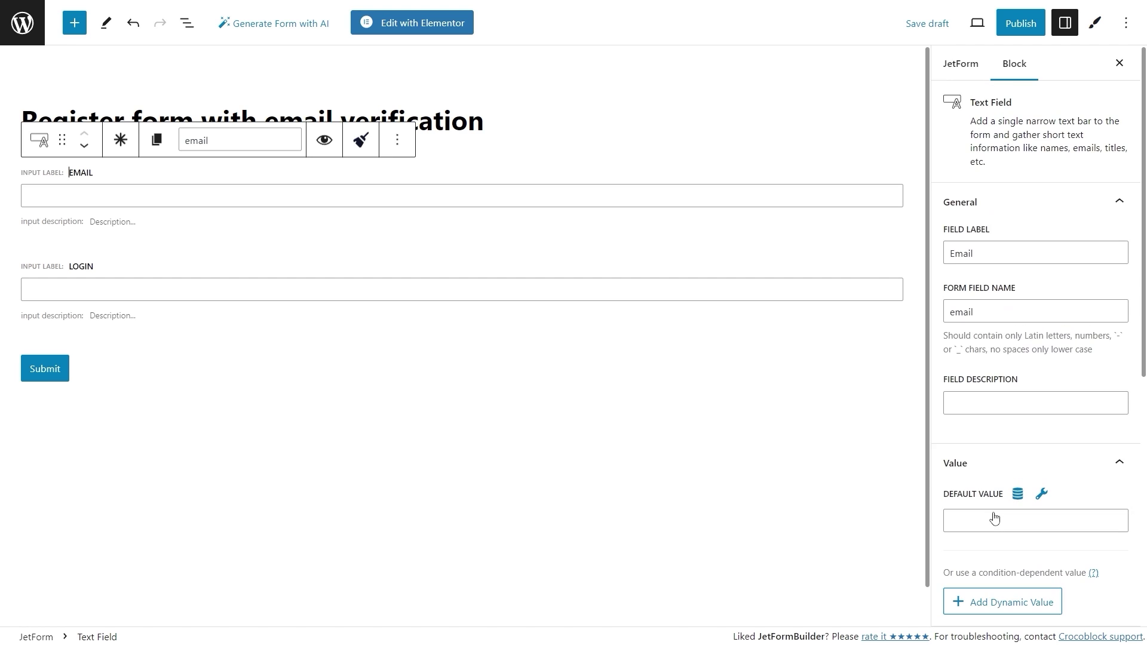
pyautogui.click(75, 24)
pyautogui.write('checkbox')
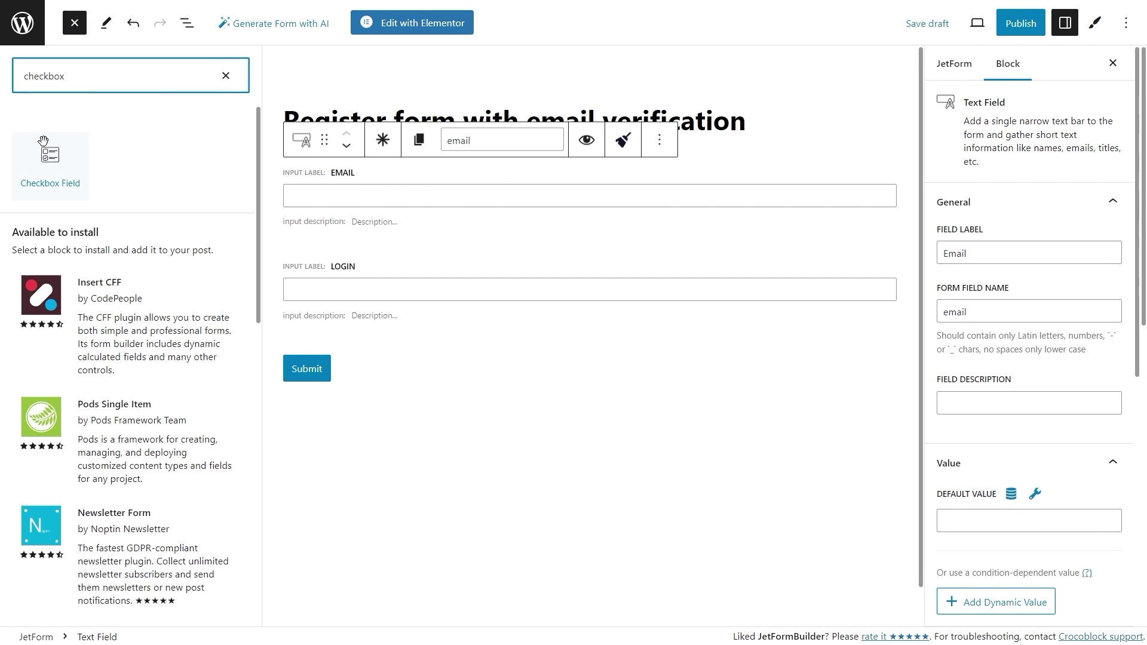
pyautogui.click(37, 156)
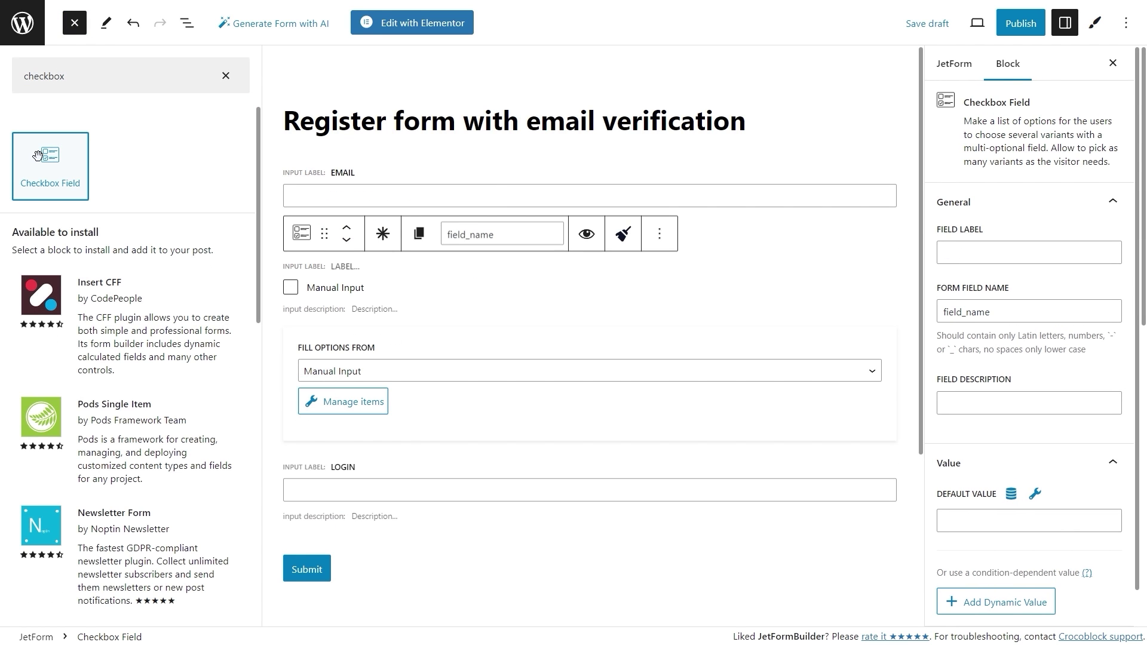
pyautogui.click(78, 25)
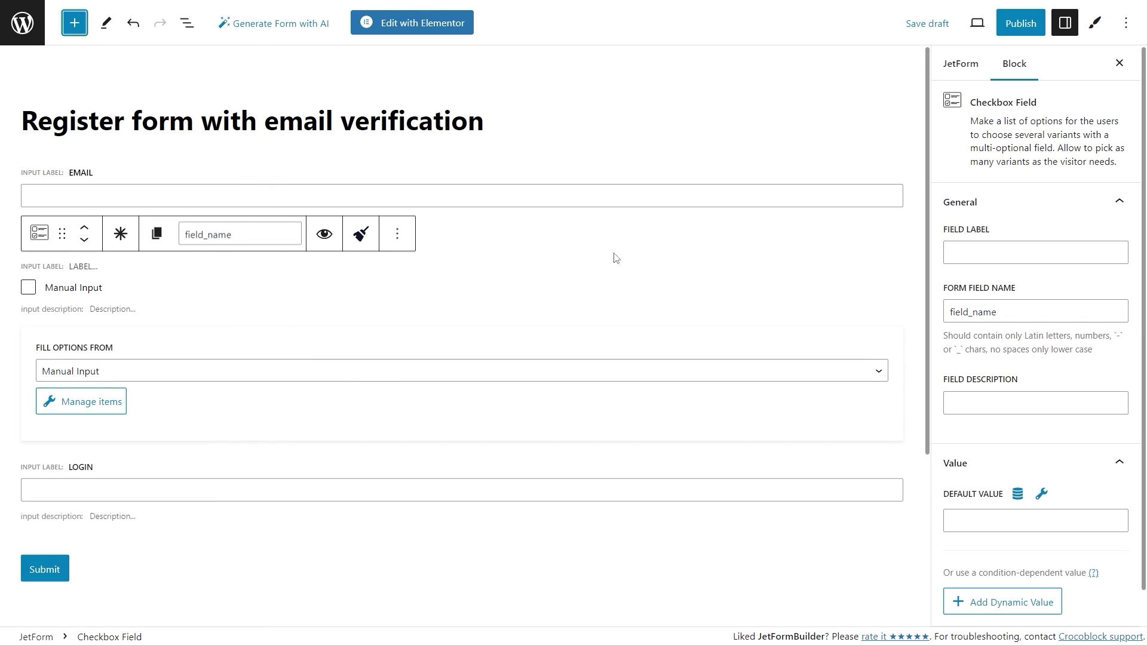
# Step: Set the checkbox field's form field name to remember-me and move the block below the Login field
pyautogui.moveTo(997, 311); pyautogui.dragTo(941, 308)
pyautogui.write('re')
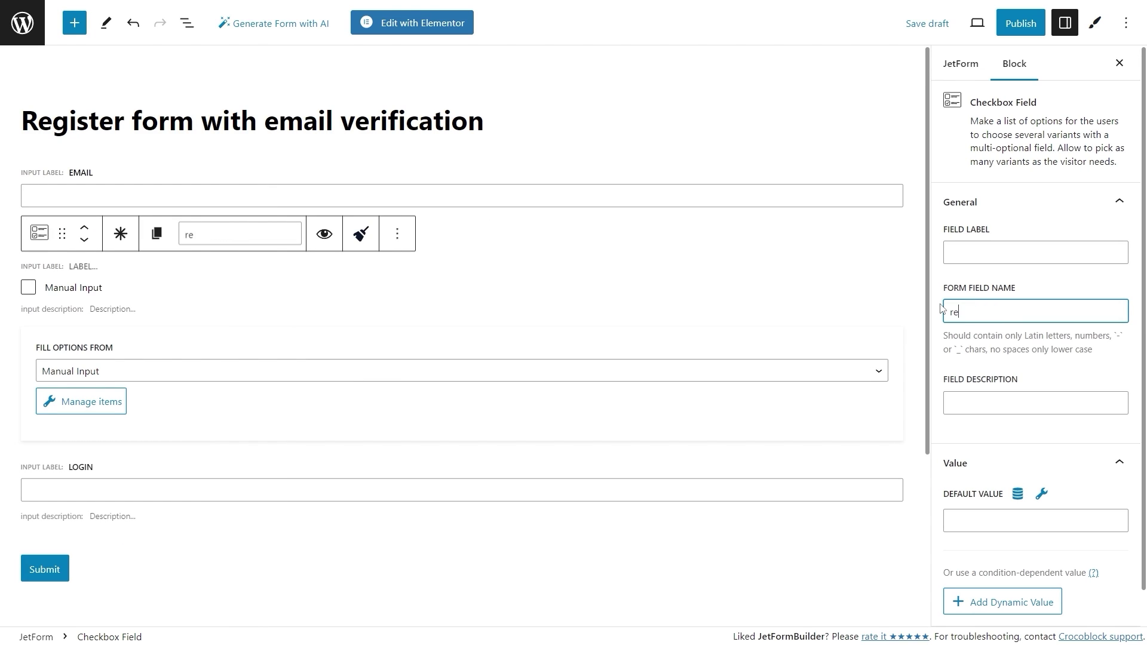
pyautogui.write('member-me')
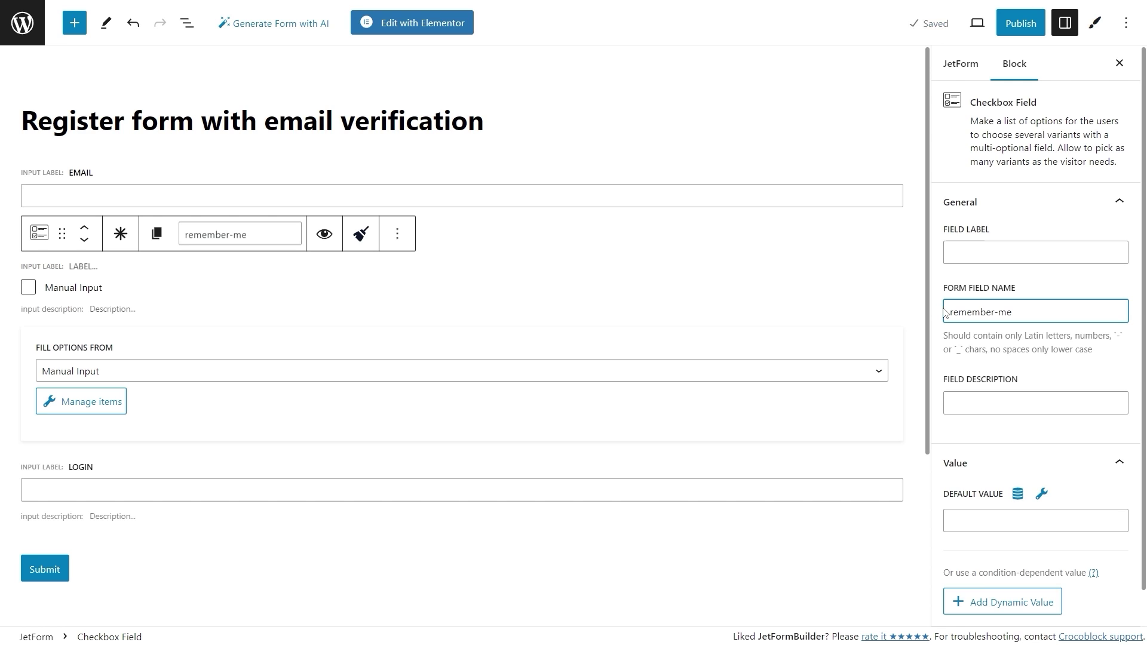
pyautogui.click(84, 239)
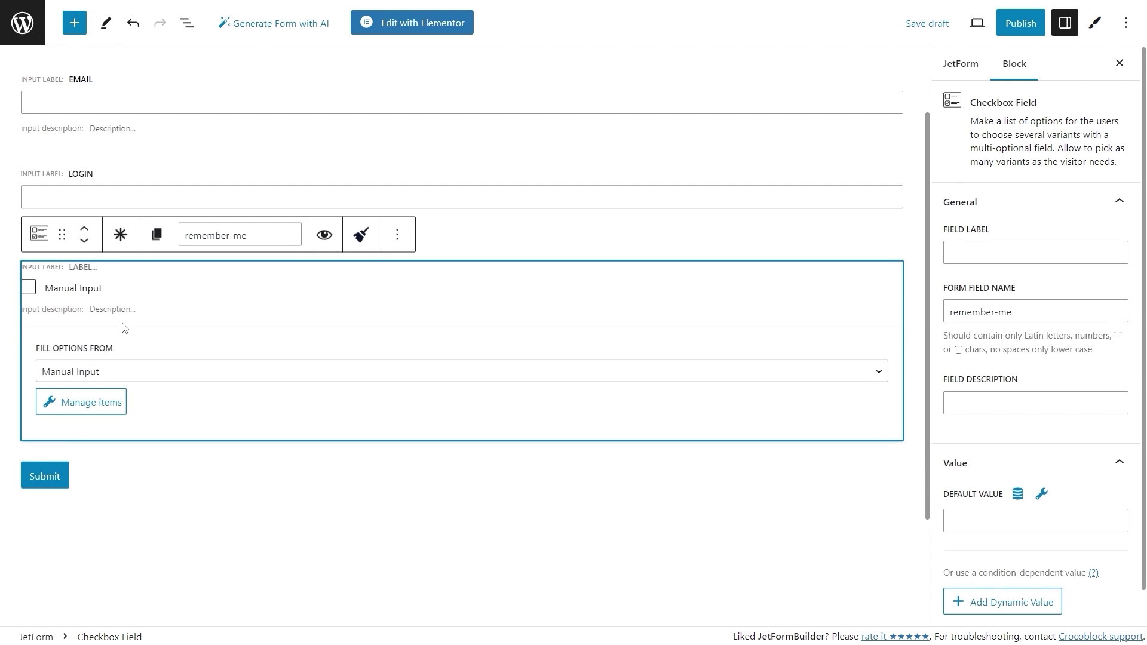
# Step: Add a manual option to the checkbox field with label "Remember me" and value 1, and save the options
pyautogui.click(112, 405)
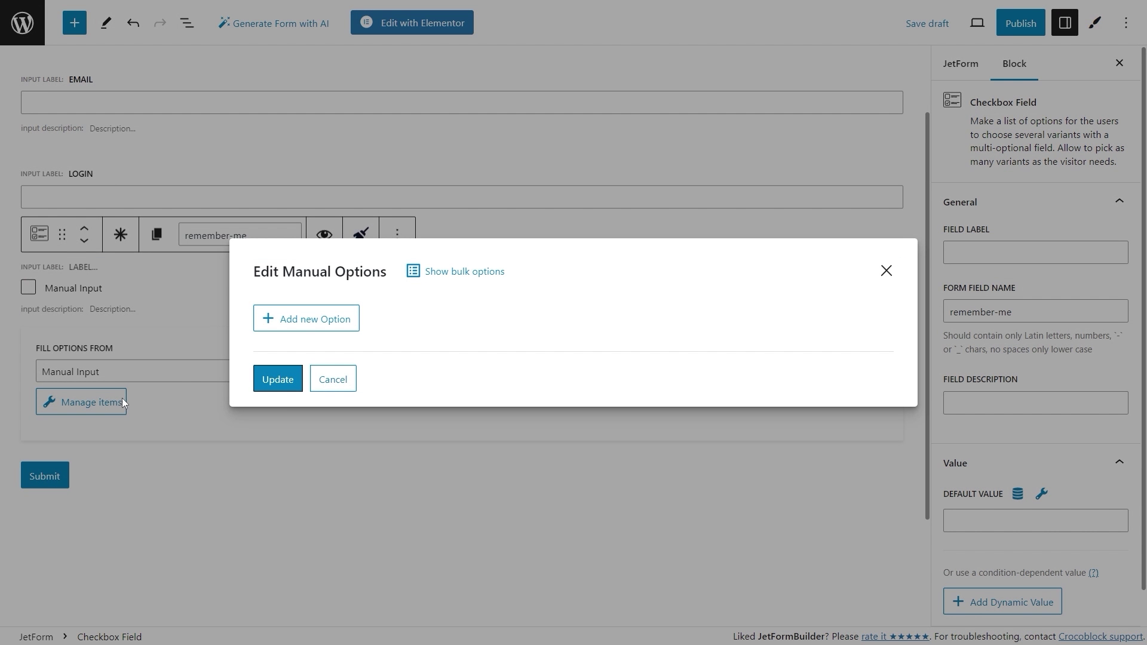
pyautogui.click(316, 321)
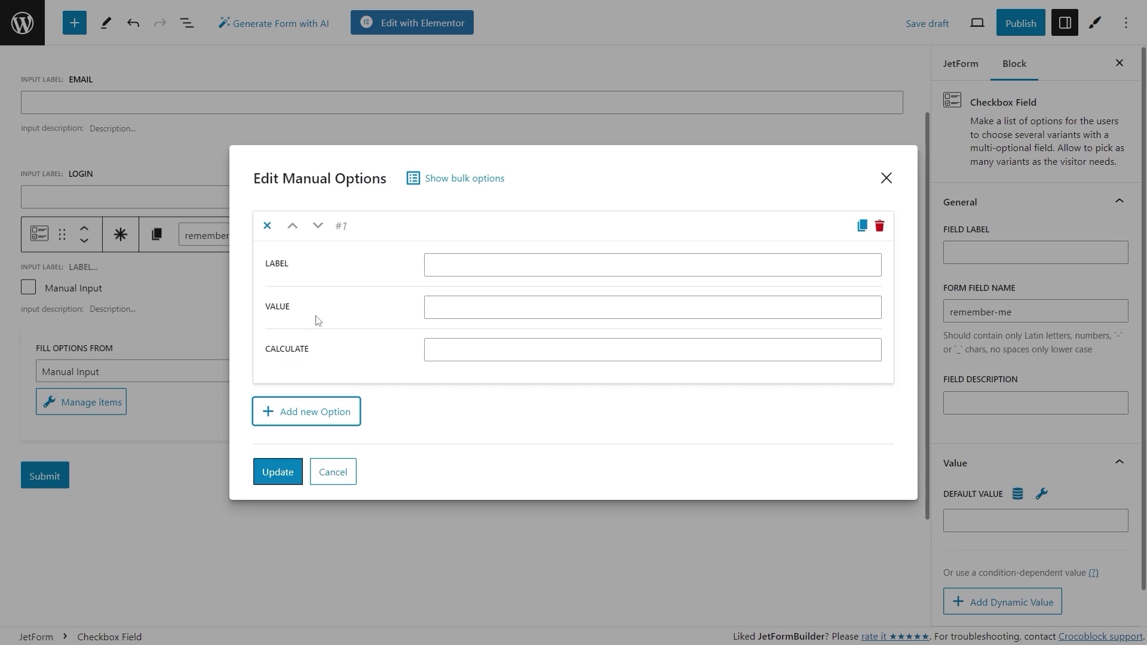
pyautogui.click(512, 263)
pyautogui.write('Re')
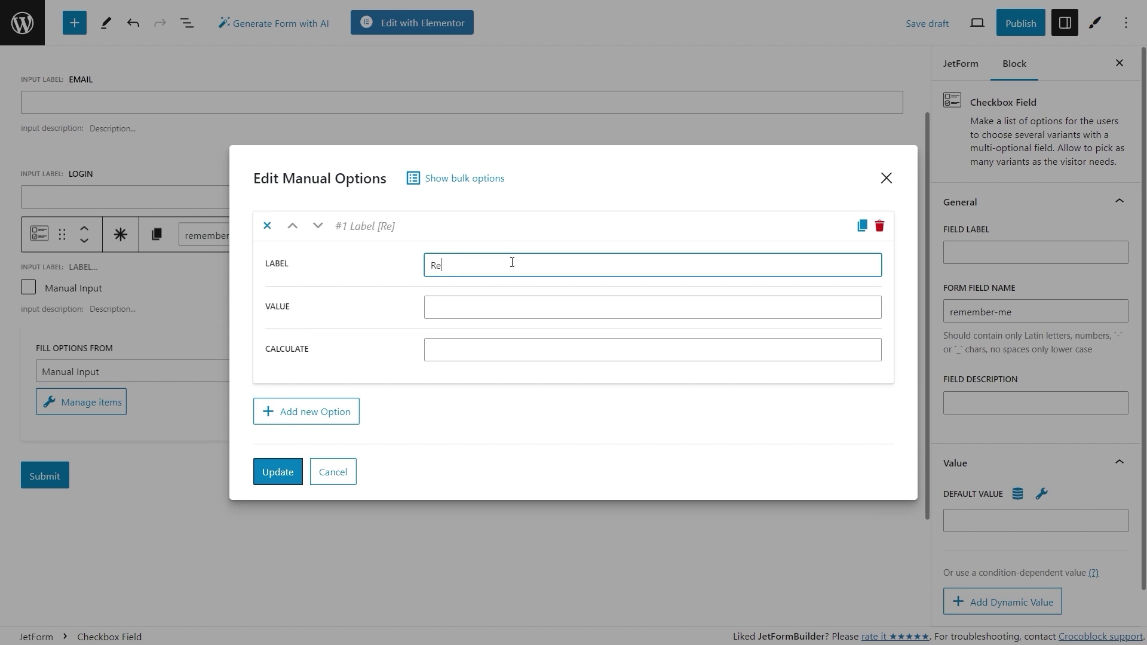
pyautogui.write('member me')
pyautogui.click(514, 308)
pyautogui.write('1')
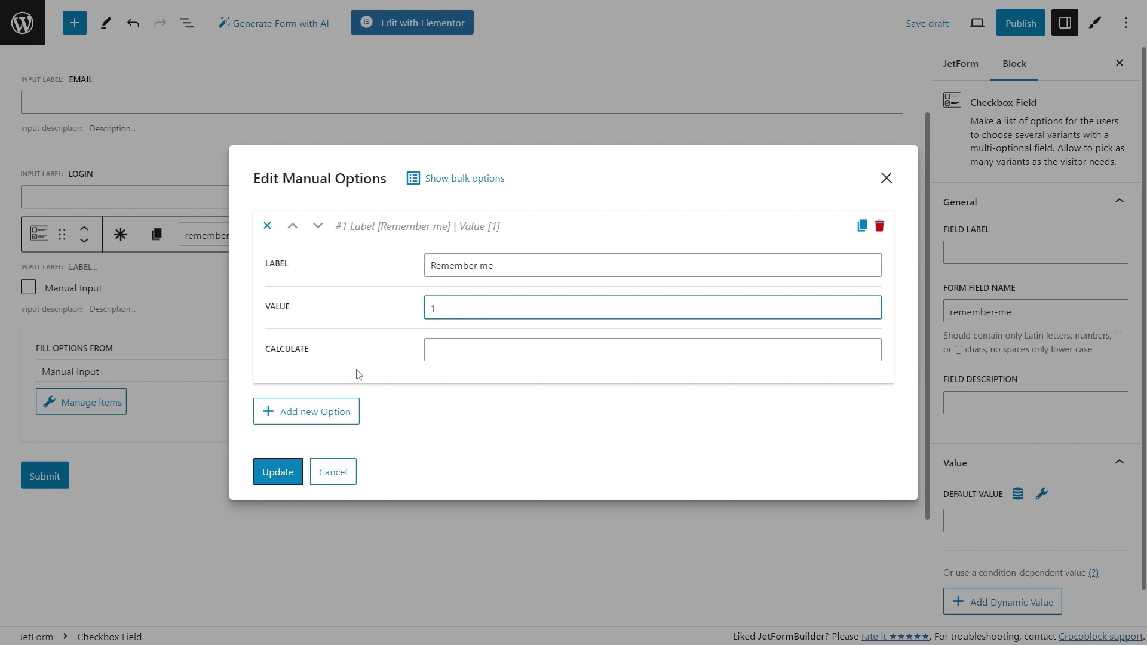
pyautogui.click(279, 471)
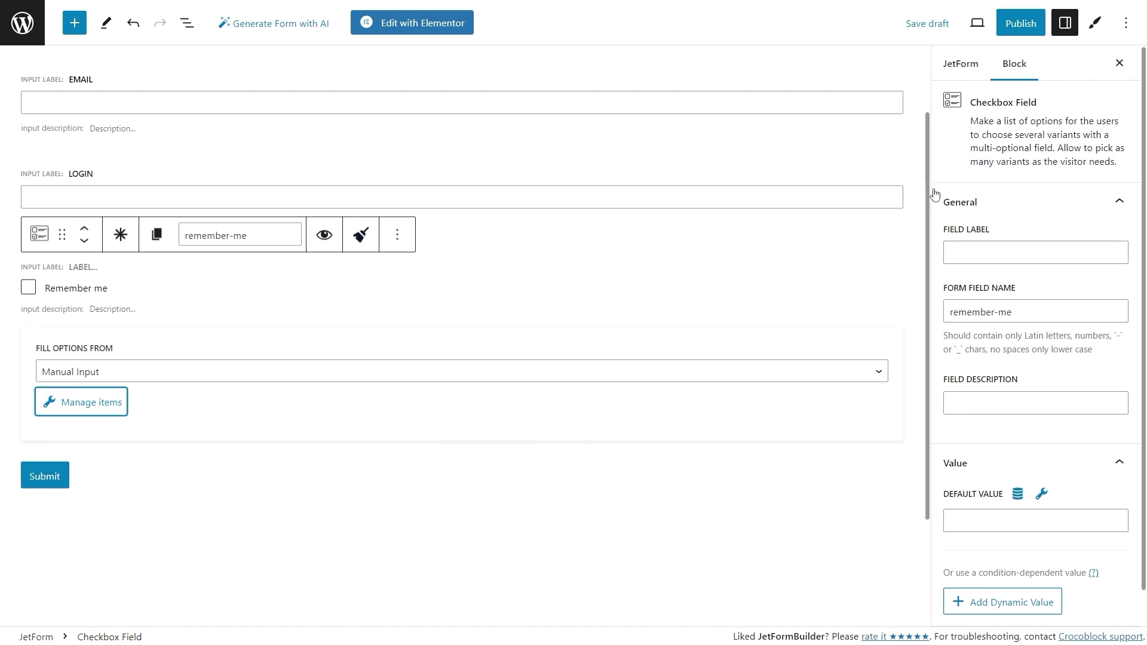
# Step: Open the form's Verification post submit action for editing and let User & Administrator verify the submission
pyautogui.click(962, 66)
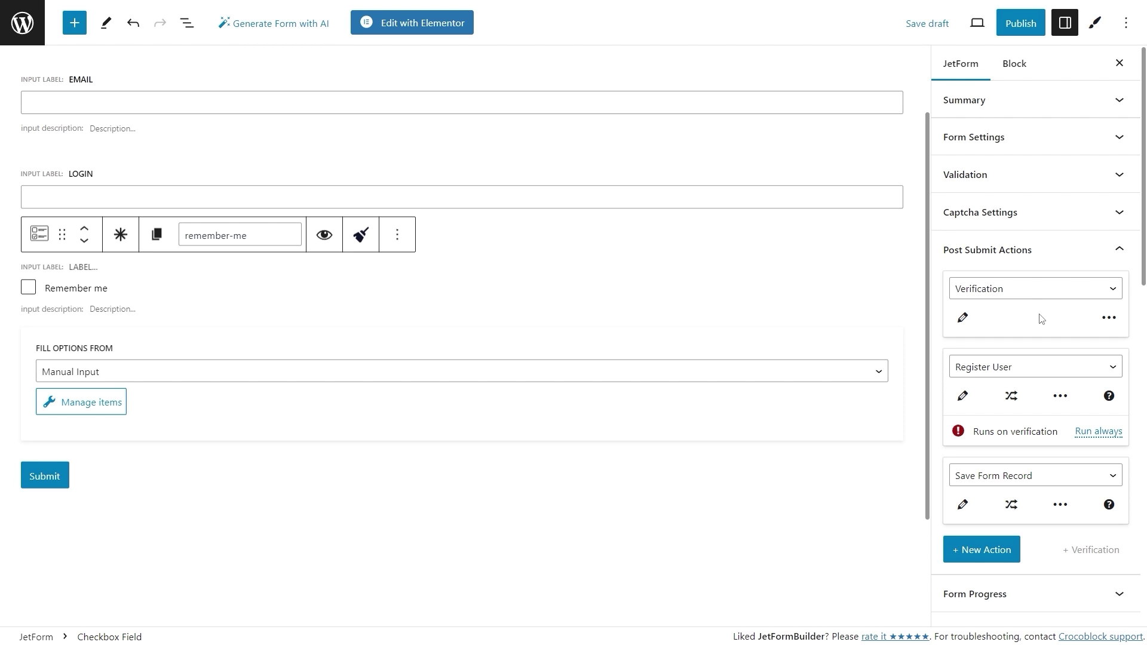
pyautogui.click(961, 320)
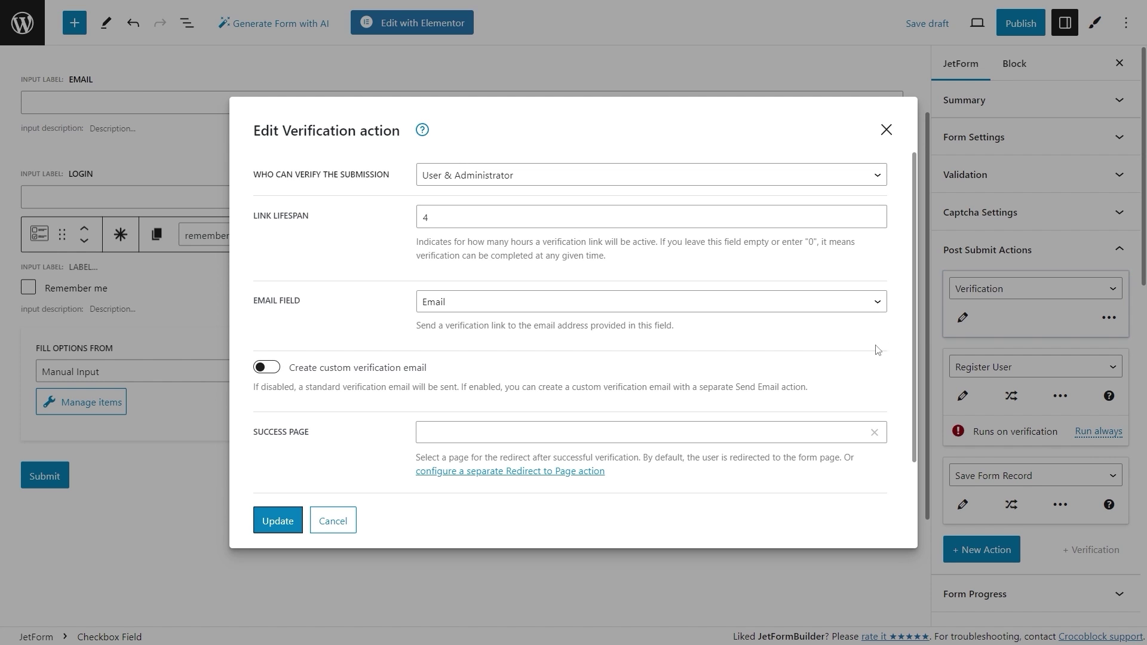
pyautogui.click(592, 175)
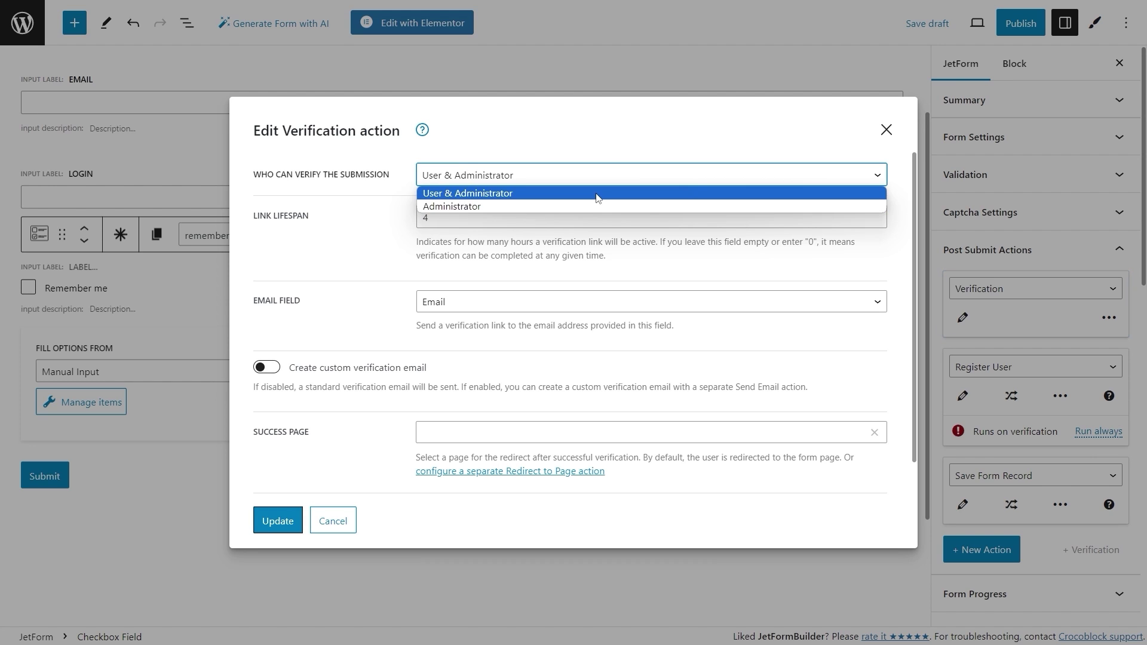
pyautogui.click(598, 194)
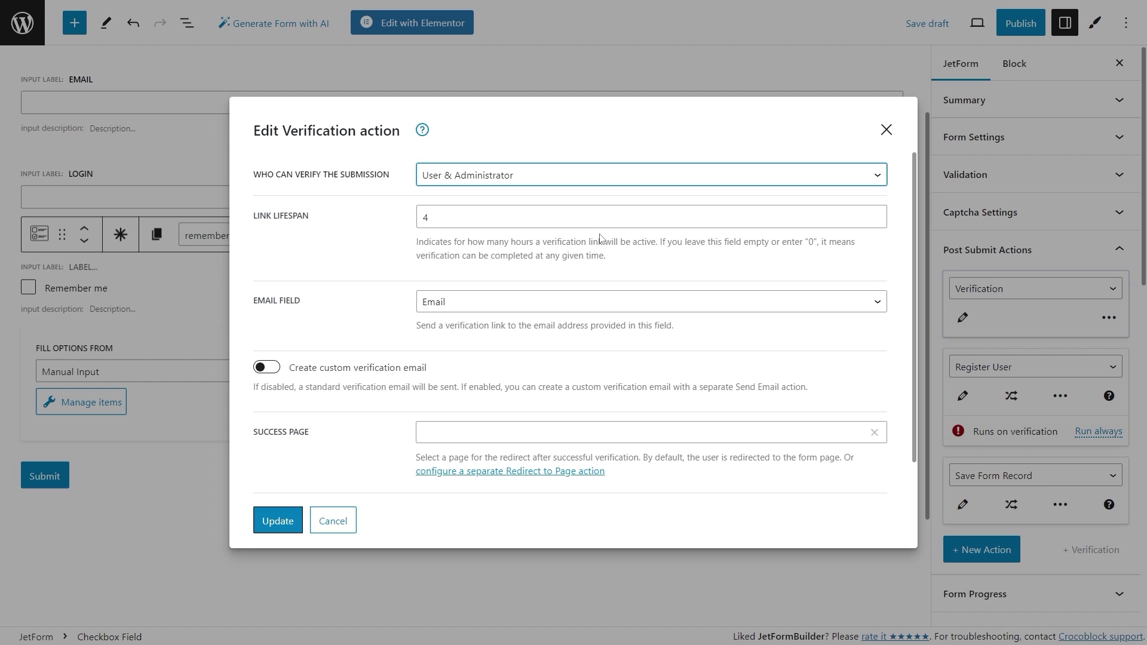
# Step: Keep Email as the verification's email field and enable the custom verification email
pyautogui.click(534, 303)
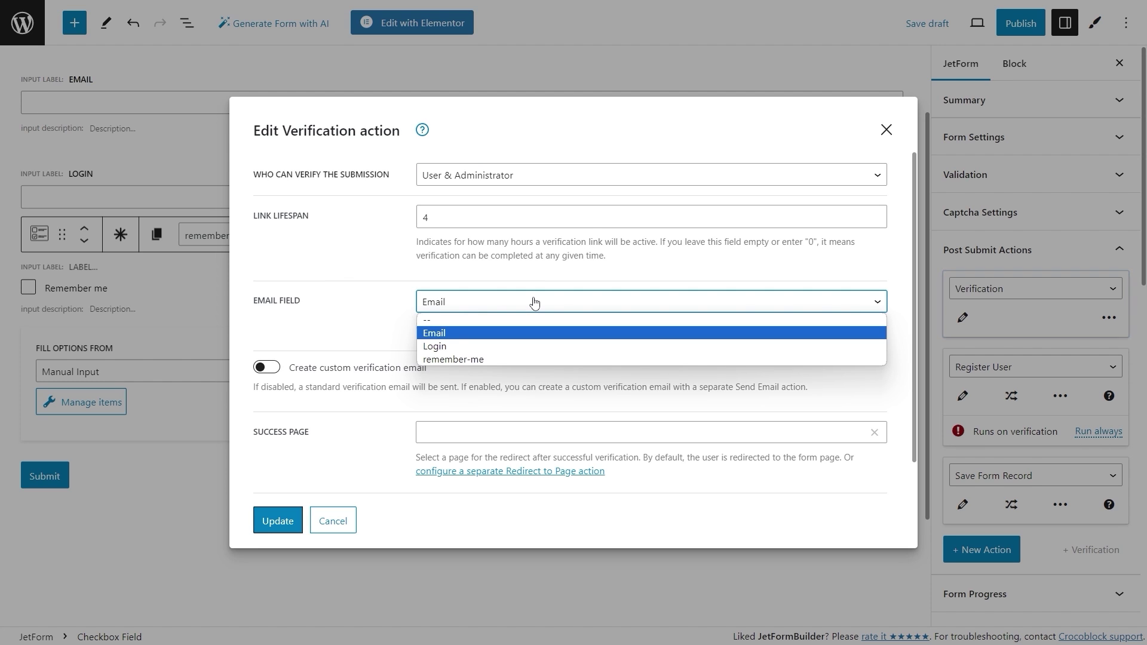
pyautogui.click(534, 303)
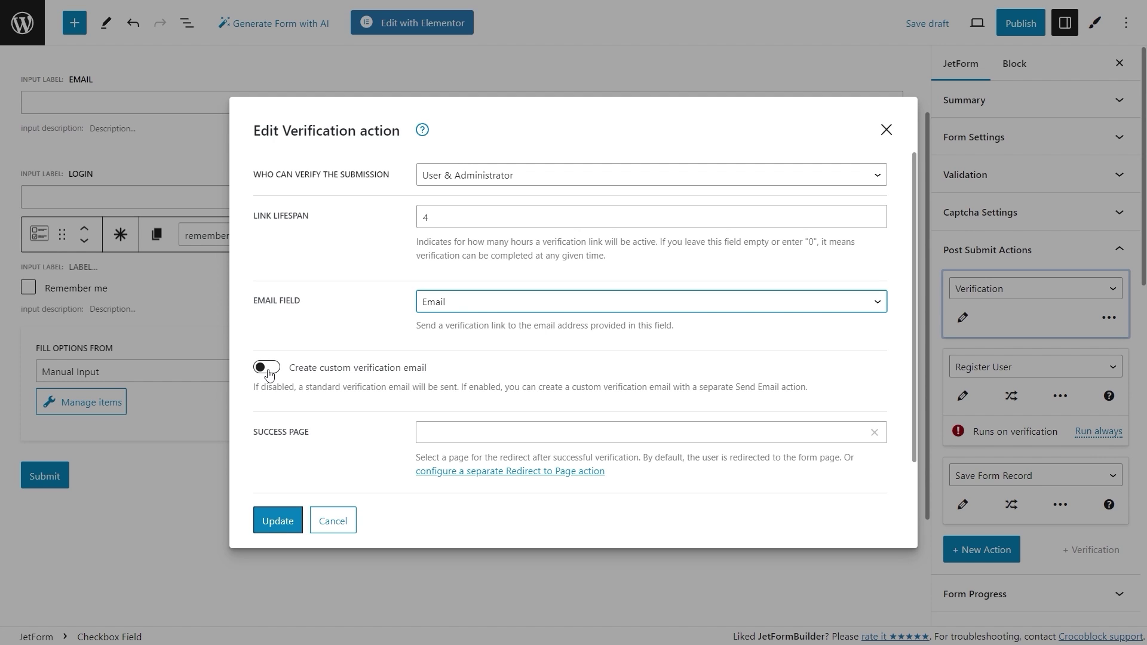
pyautogui.click(266, 367)
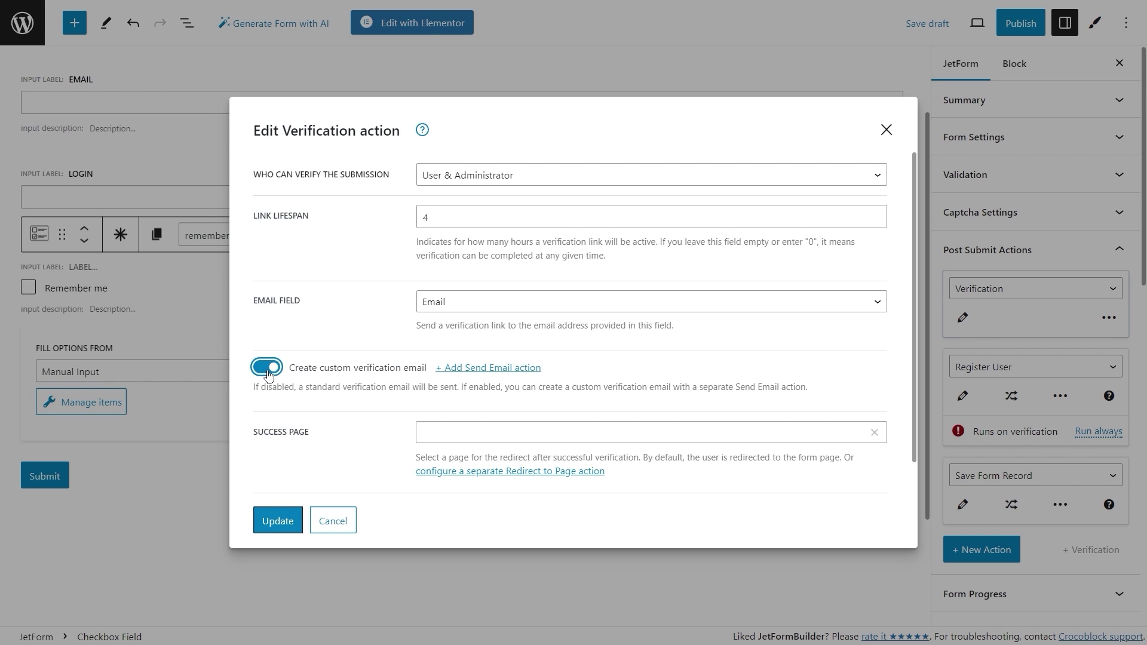
# Step: Set the Verification action's success page to Account
pyautogui.scroll(-2, 340, 406)
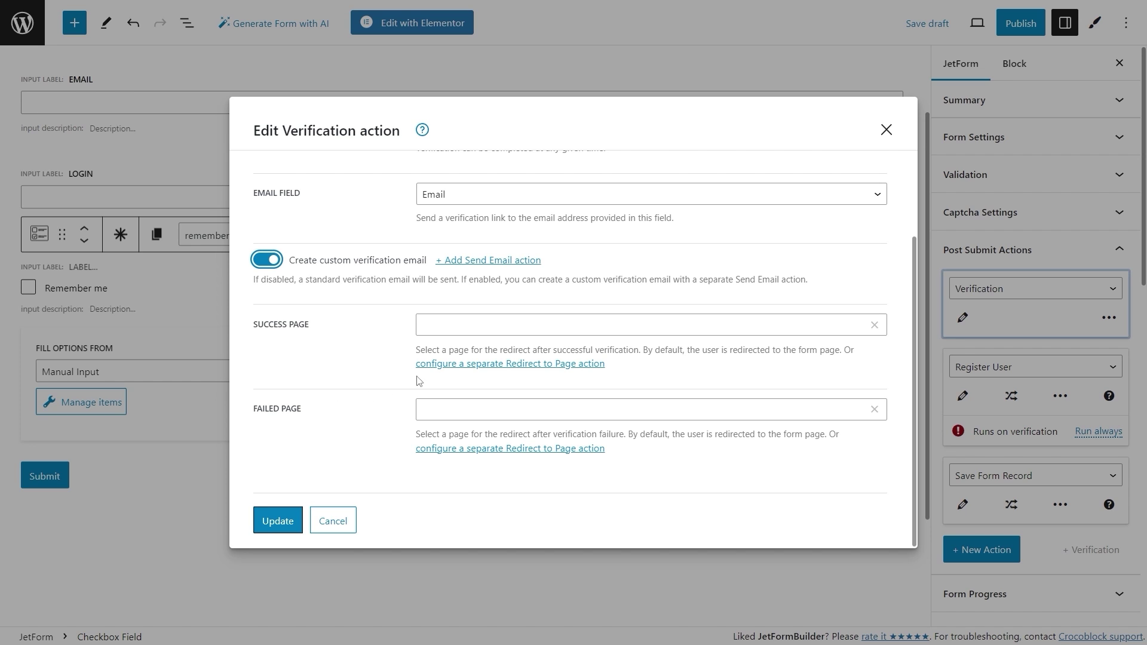
pyautogui.click(520, 323)
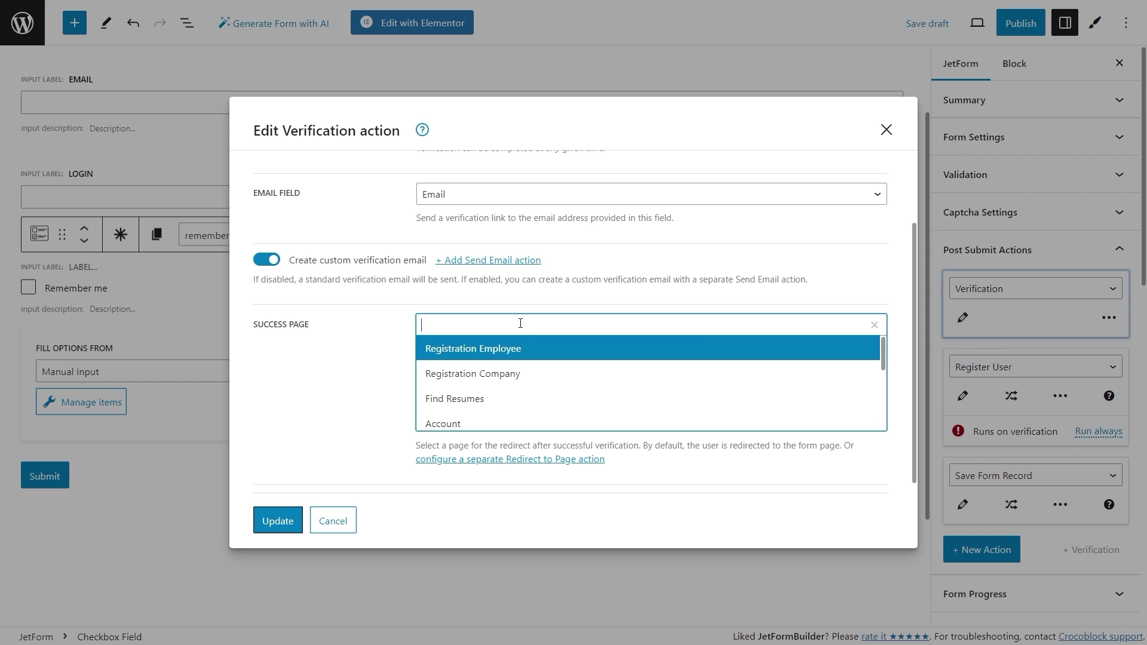
pyautogui.scroll(-1, 521, 367)
pyautogui.scroll(-2, 521, 367)
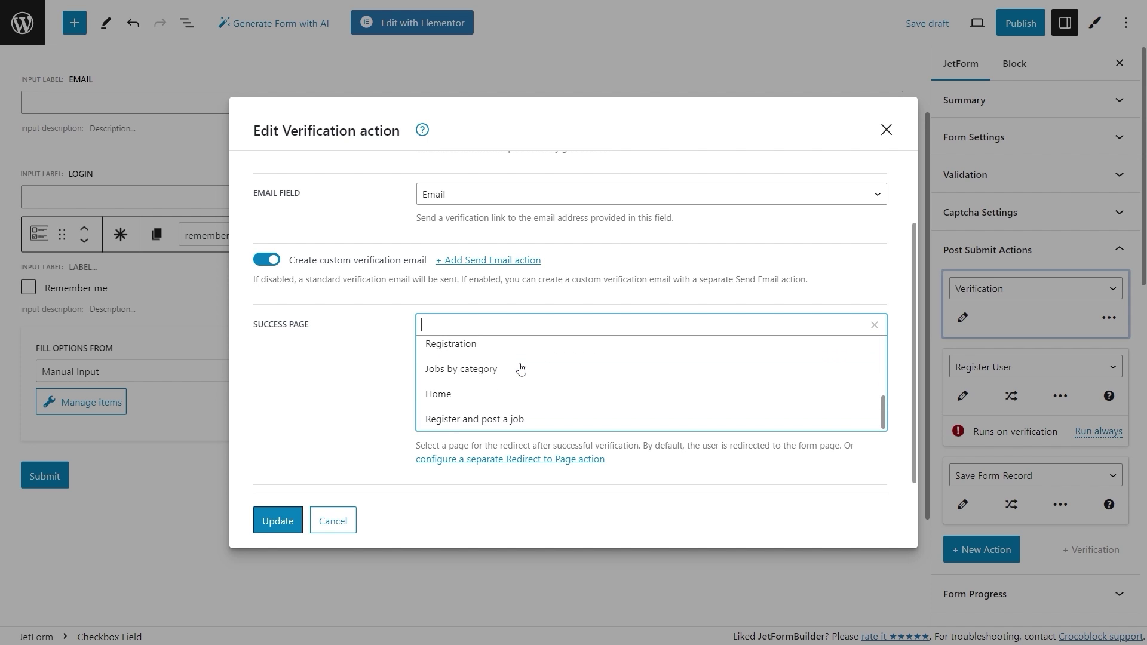
pyautogui.scroll(1, 521, 369)
pyautogui.scroll(1, 521, 367)
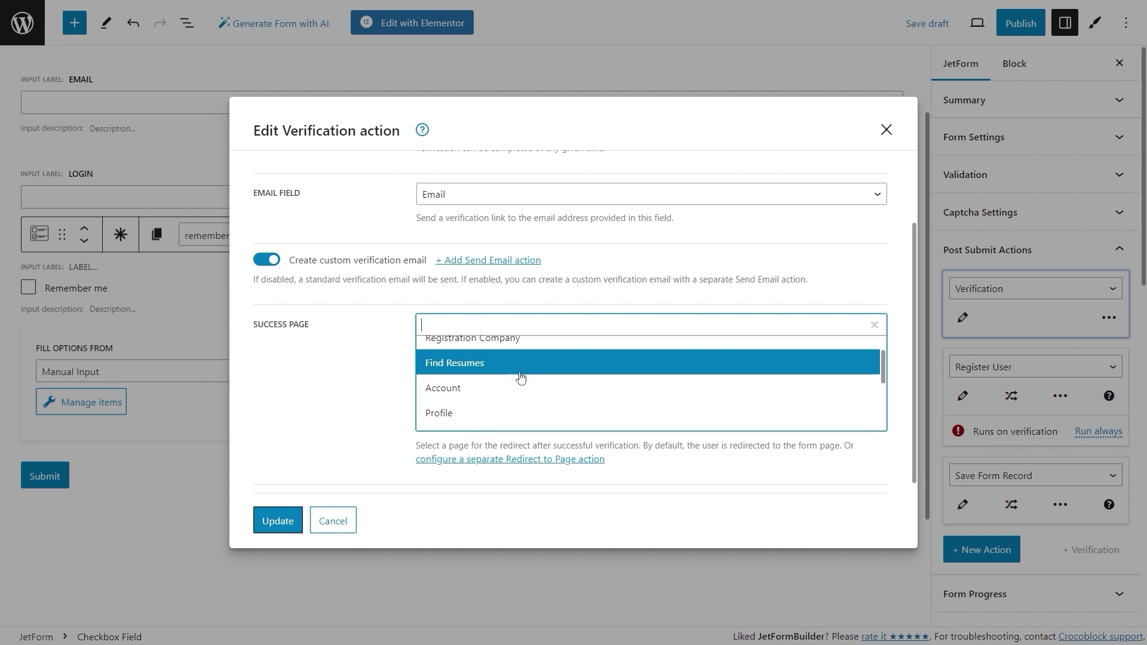
pyautogui.click(520, 387)
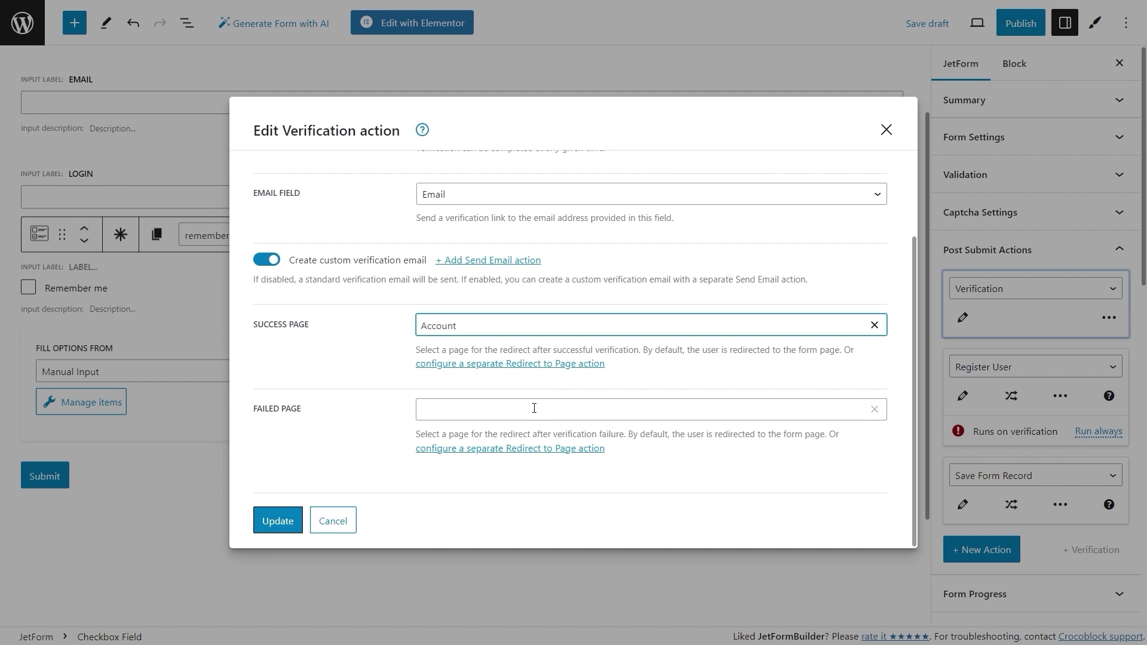
# Step: Set the Verification action's failed page to Home and save the action
pyautogui.click(534, 408)
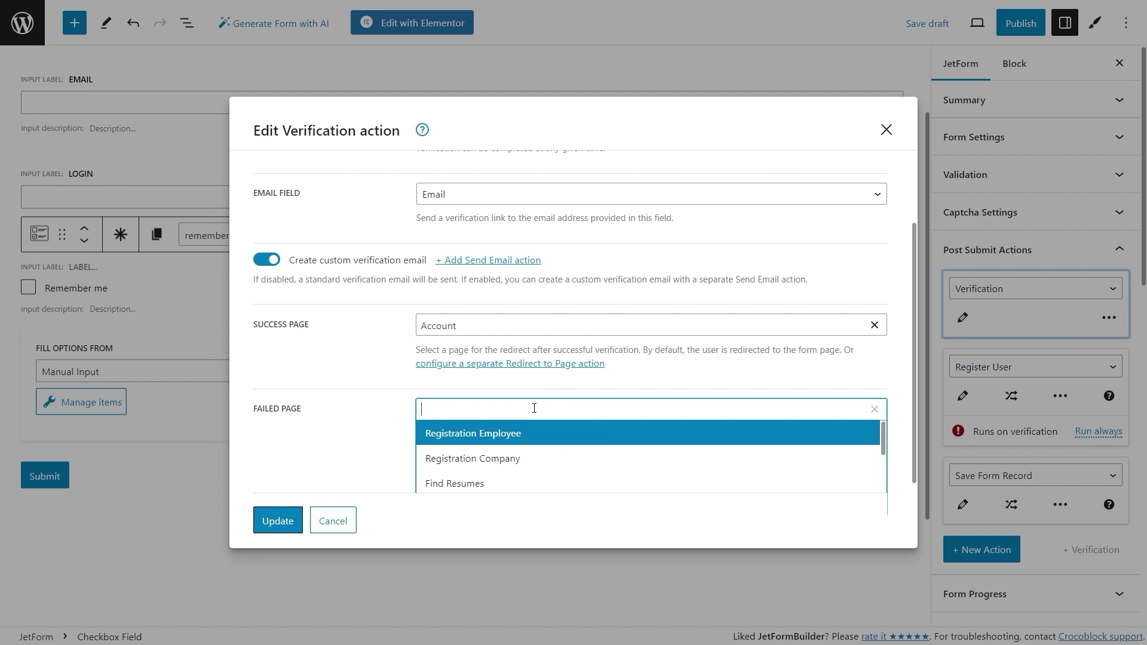
pyautogui.scroll(-5, 536, 428)
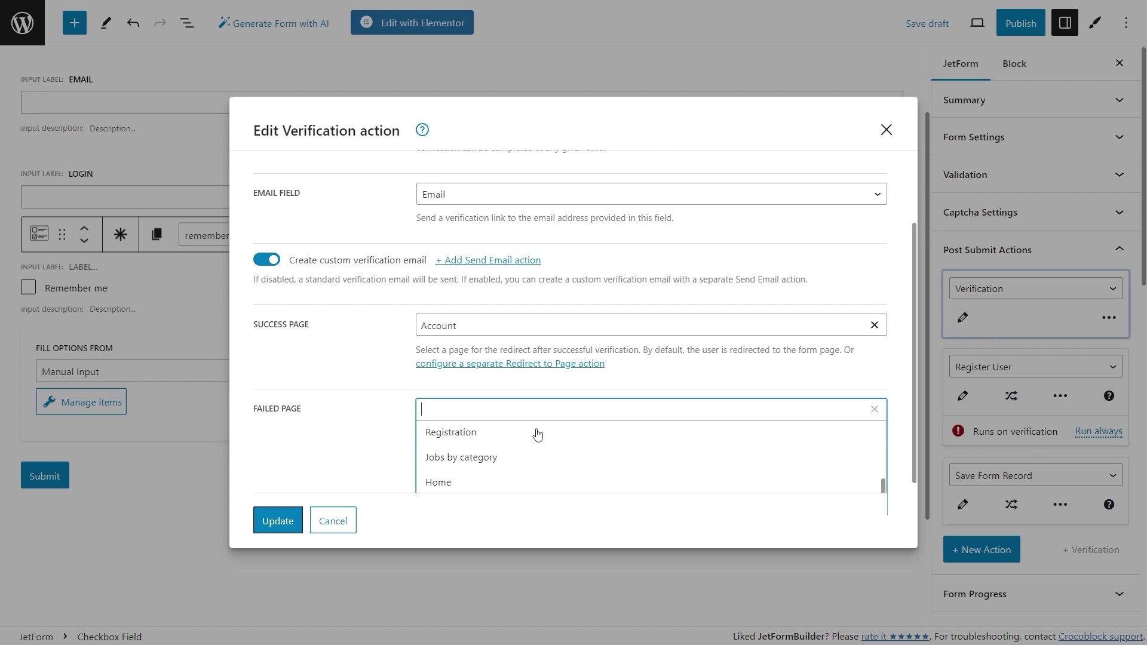
pyautogui.click(536, 479)
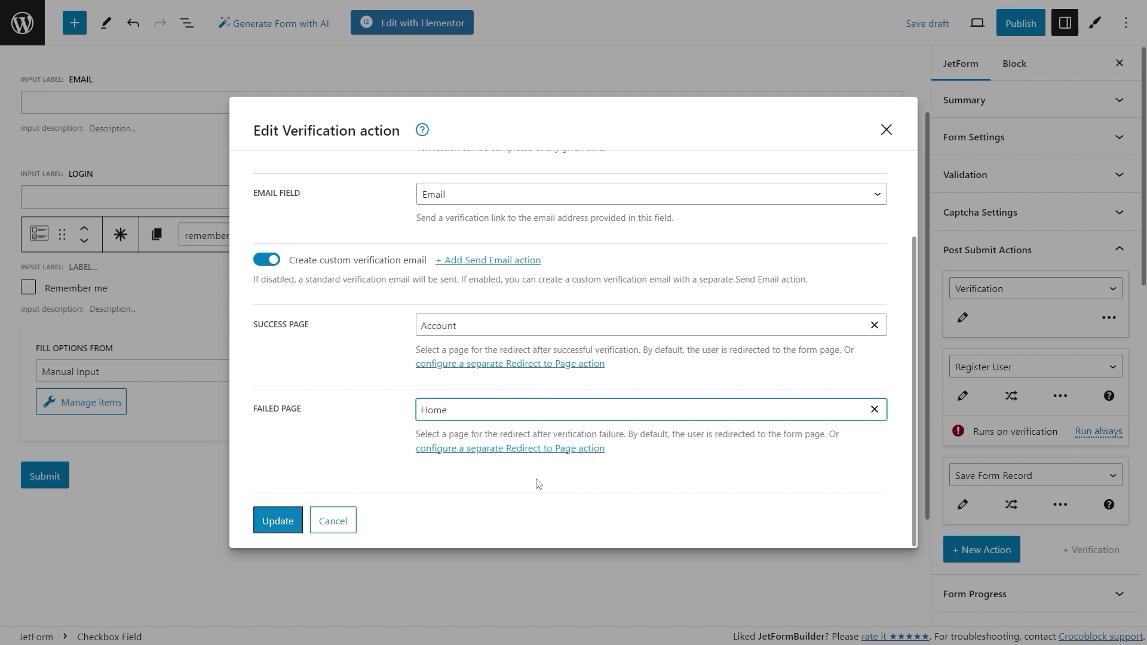
pyautogui.click(279, 521)
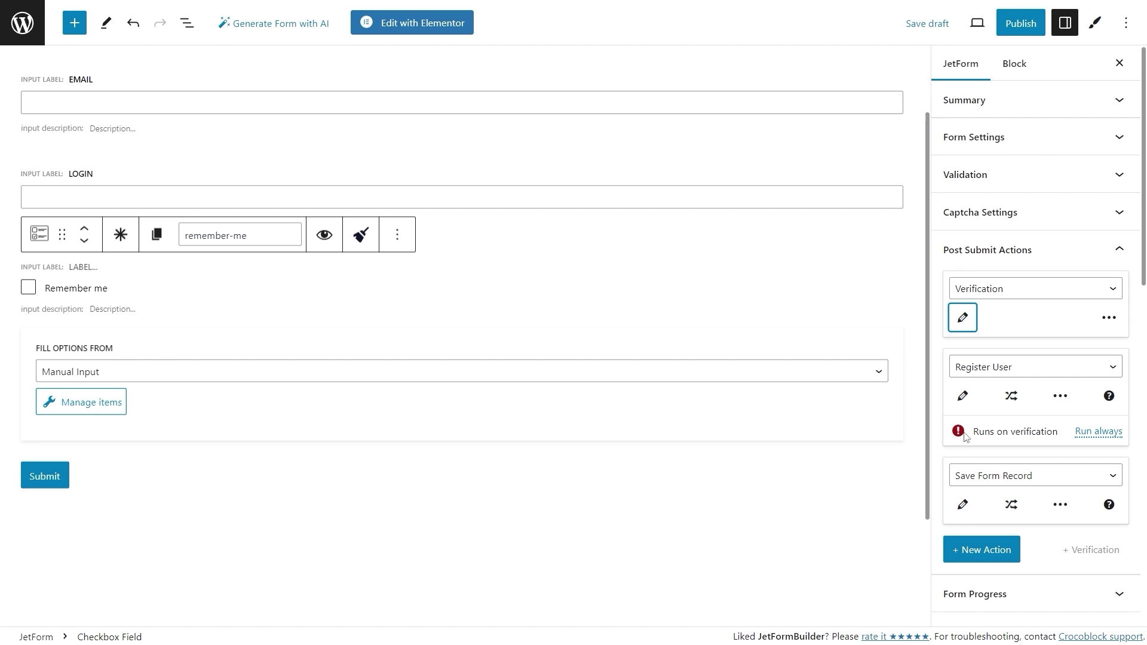
# Step: Open the Register User action for editing, keep Secure unique token as its password source, and set the user role to Subscriber
pyautogui.click(964, 396)
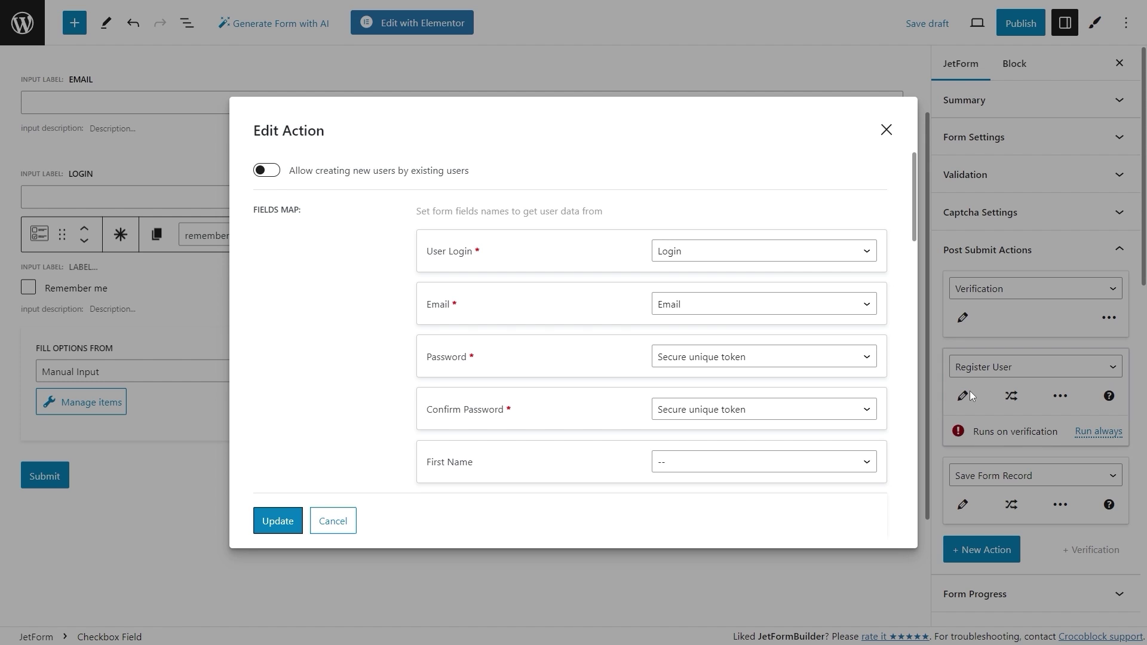
pyautogui.click(766, 358)
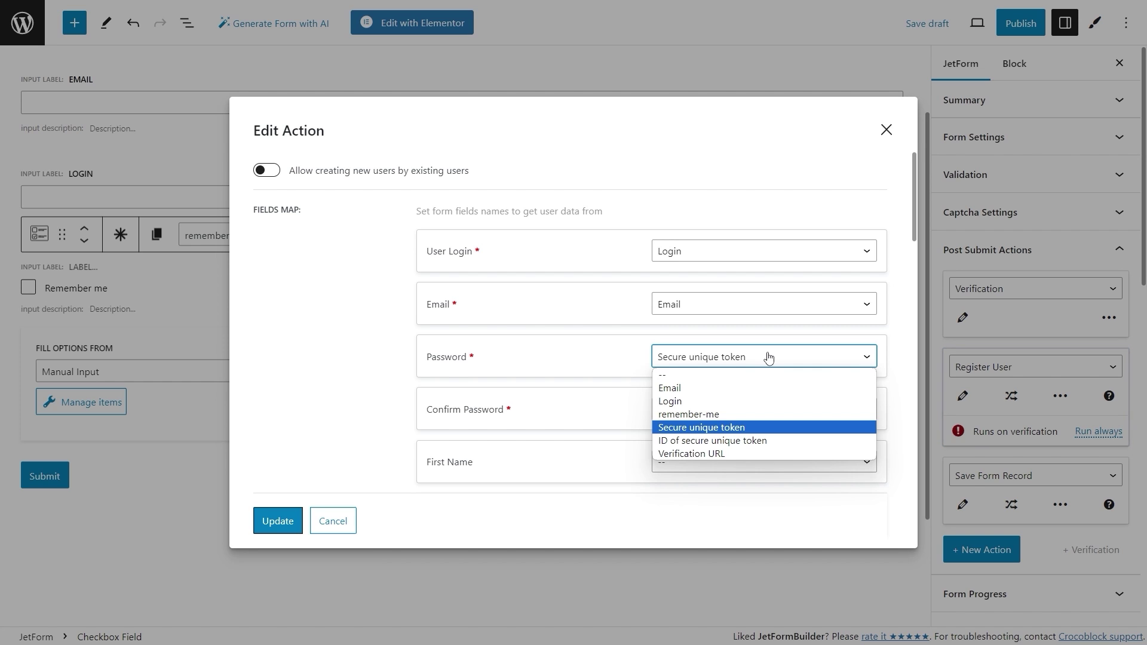
pyautogui.click(769, 358)
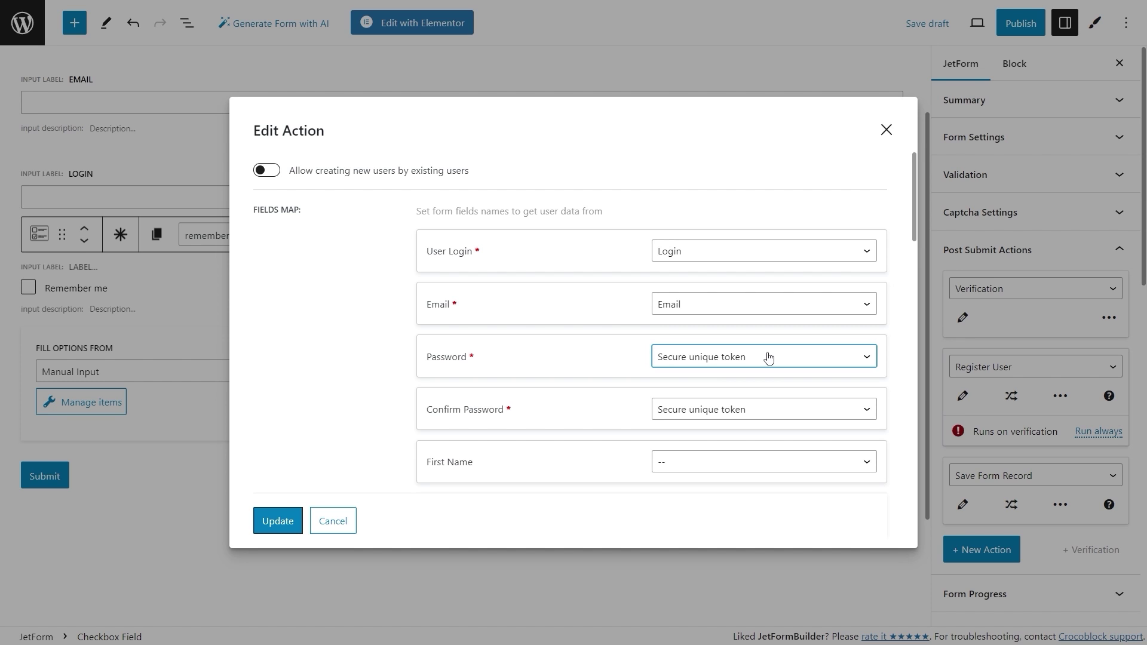
pyautogui.scroll(-5, 768, 358)
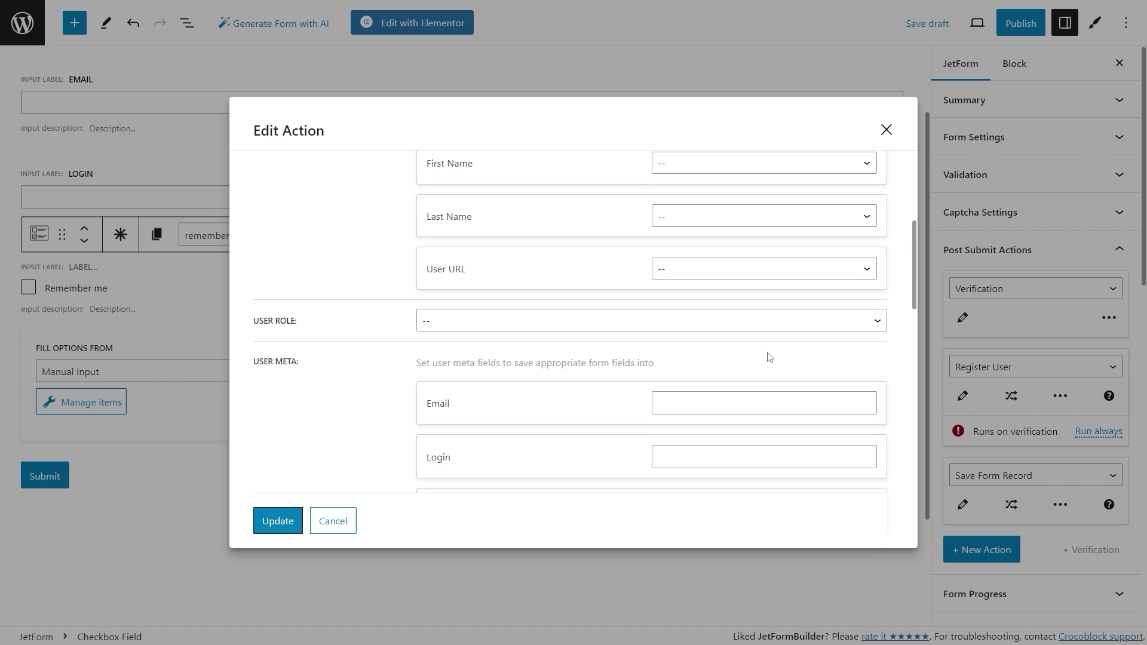
pyautogui.click(667, 321)
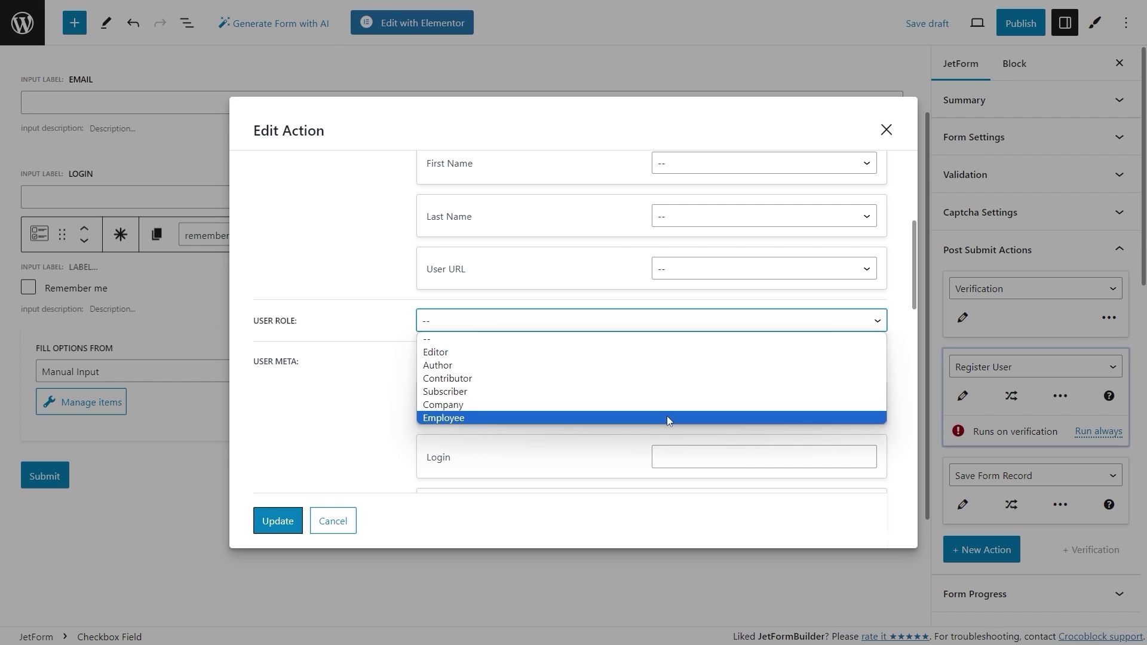
pyautogui.click(668, 395)
# Step: Map the Register User action's "Remember me" field to remember-me and save the action
pyautogui.scroll(-7, 667, 395)
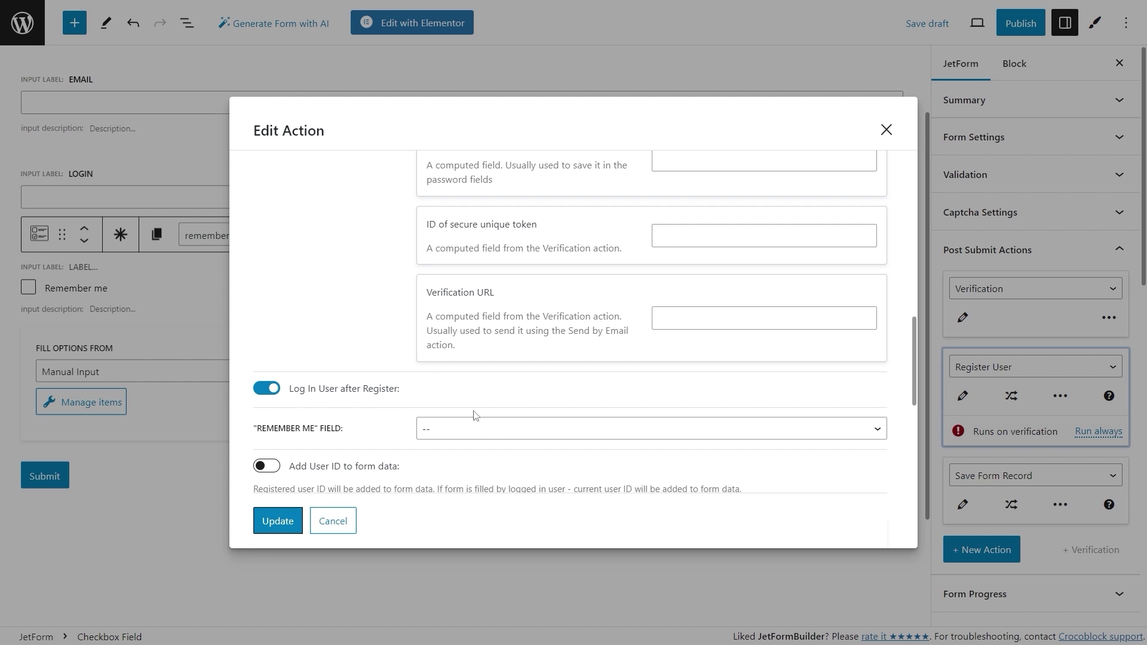
pyautogui.click(490, 429)
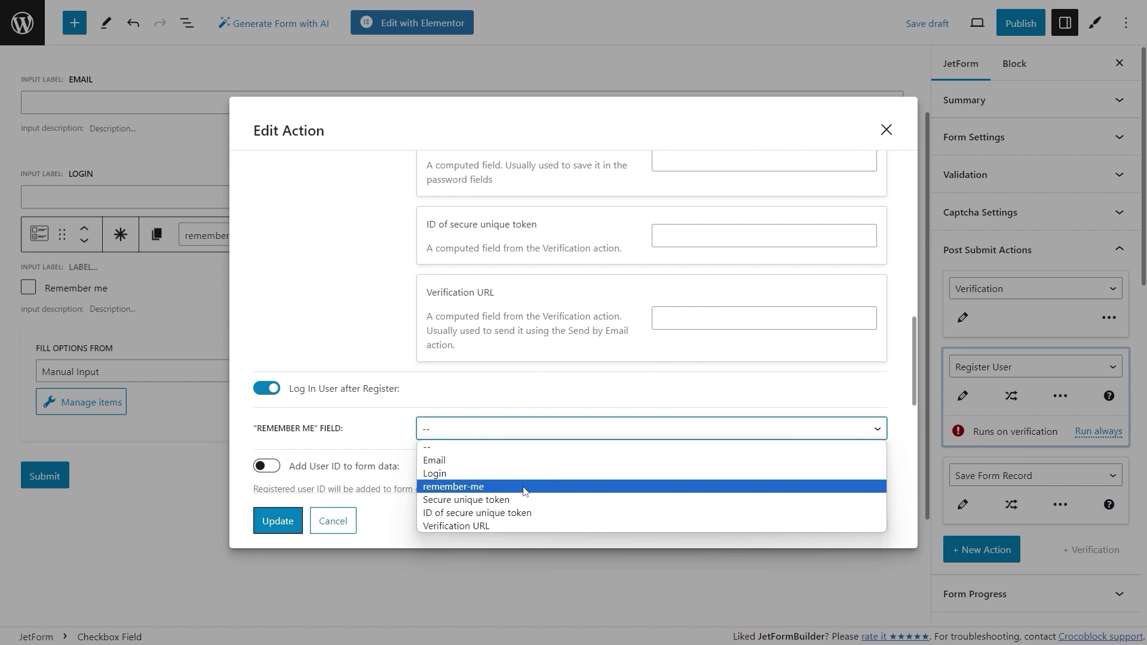
pyautogui.click(525, 487)
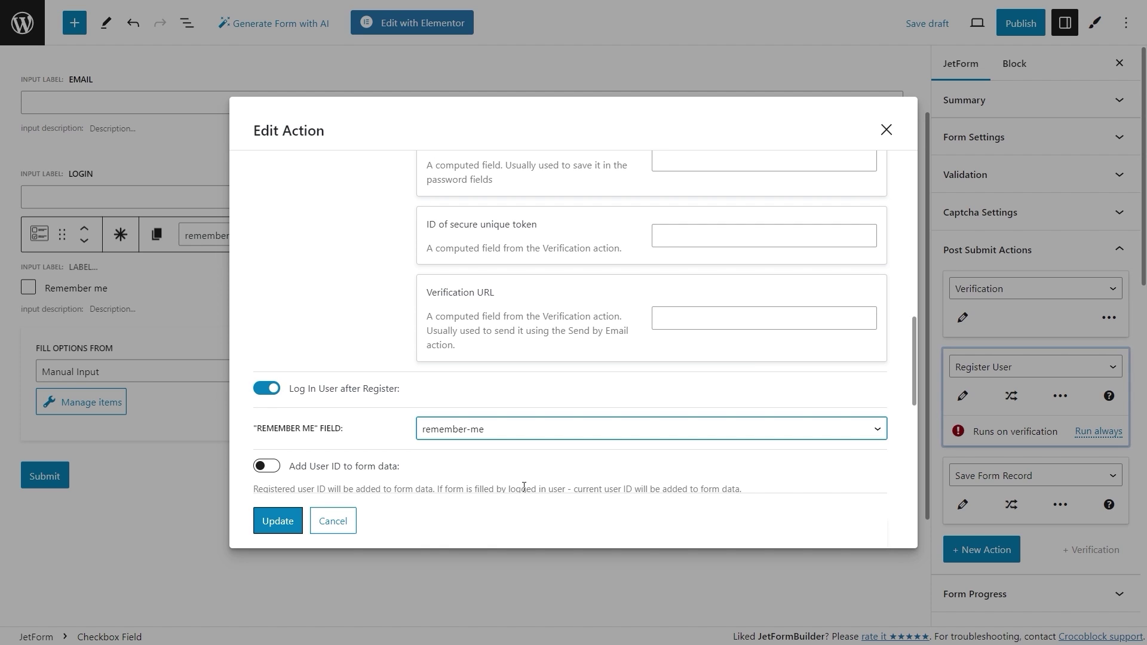
pyautogui.click(278, 521)
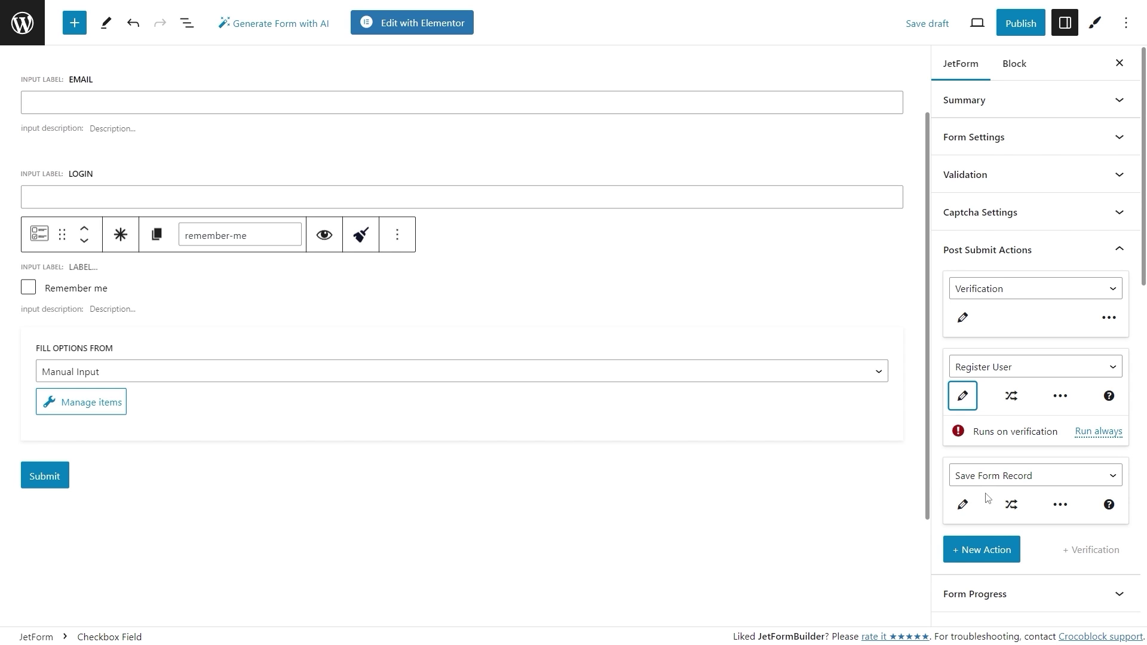
# Step: Look at the Save Form Record action's settings and close them without saving
pyautogui.click(962, 504)
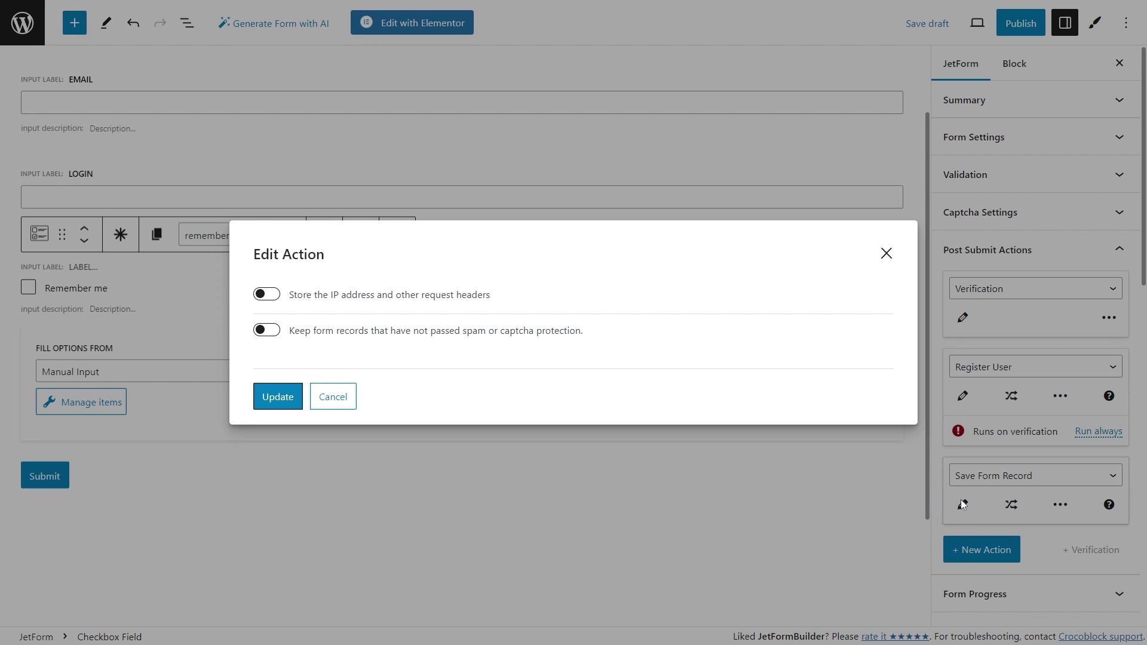
pyautogui.press('Escape')
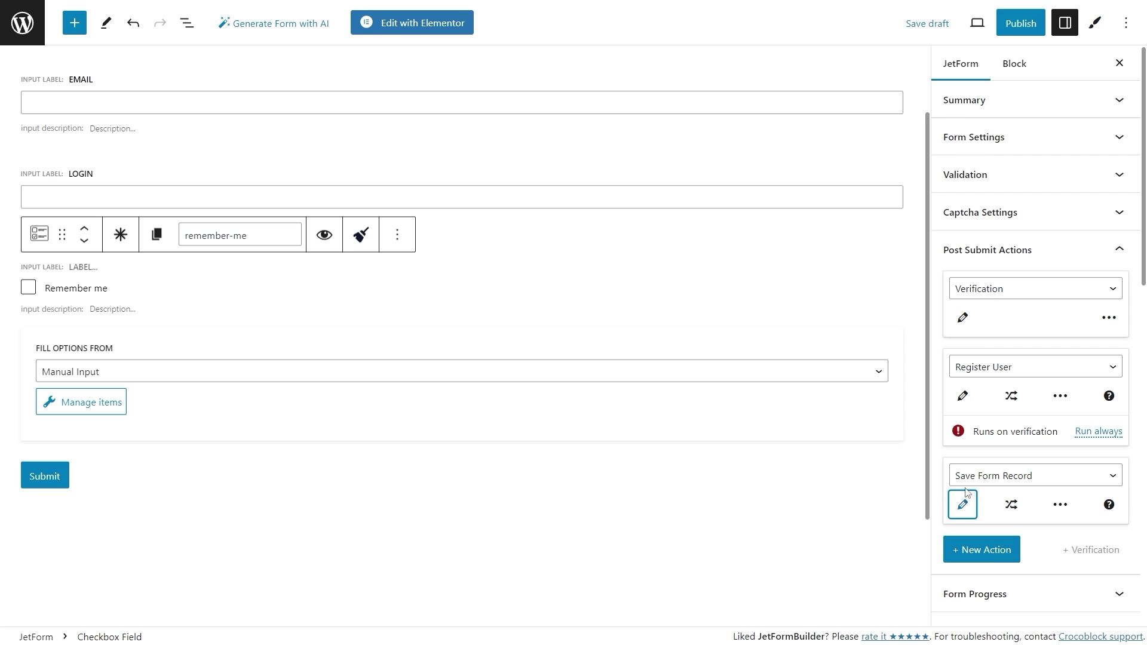
# Step: Add a Send Email action from the Verification action's custom email option and set its content type to HTML
pyautogui.click(964, 318)
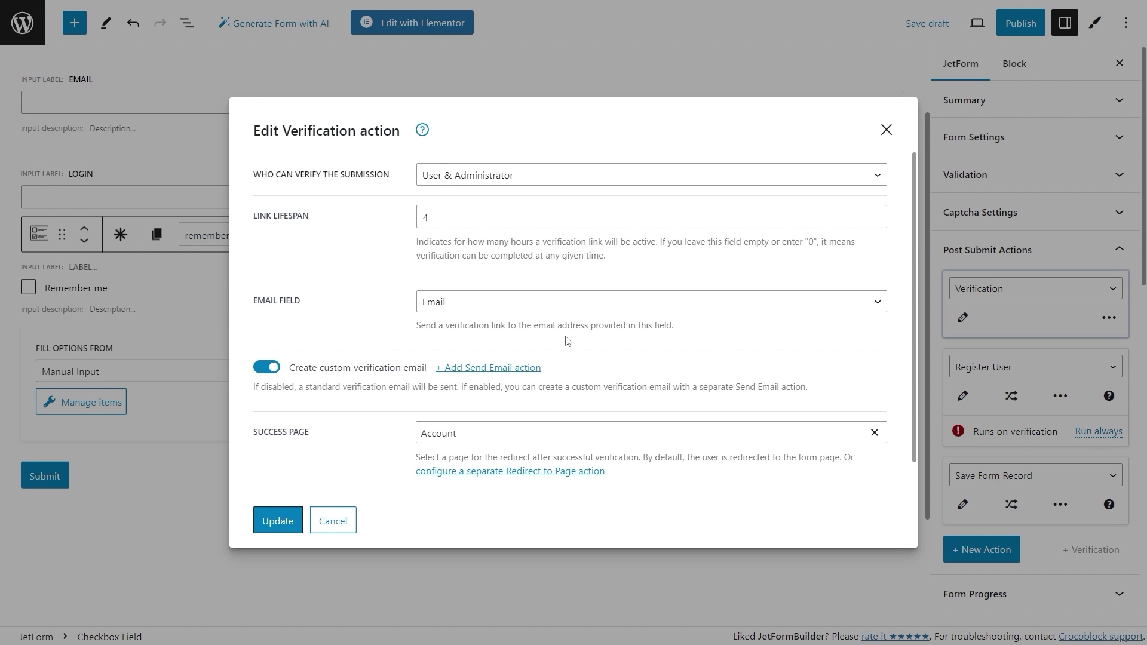
pyautogui.click(485, 369)
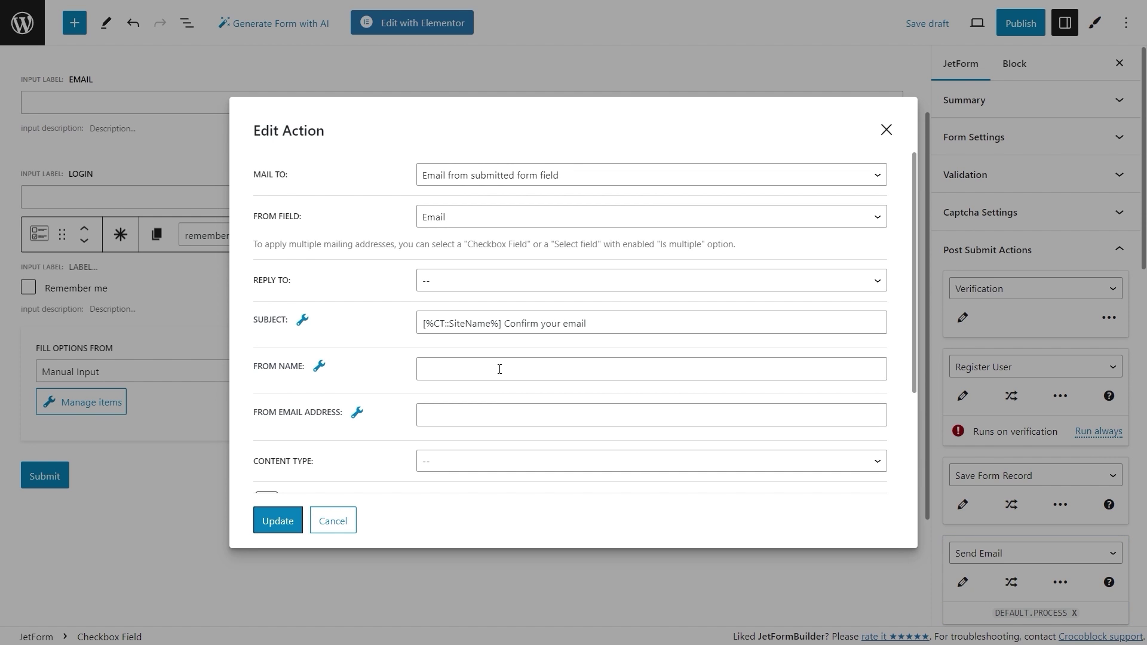
pyautogui.scroll(-2, 499, 369)
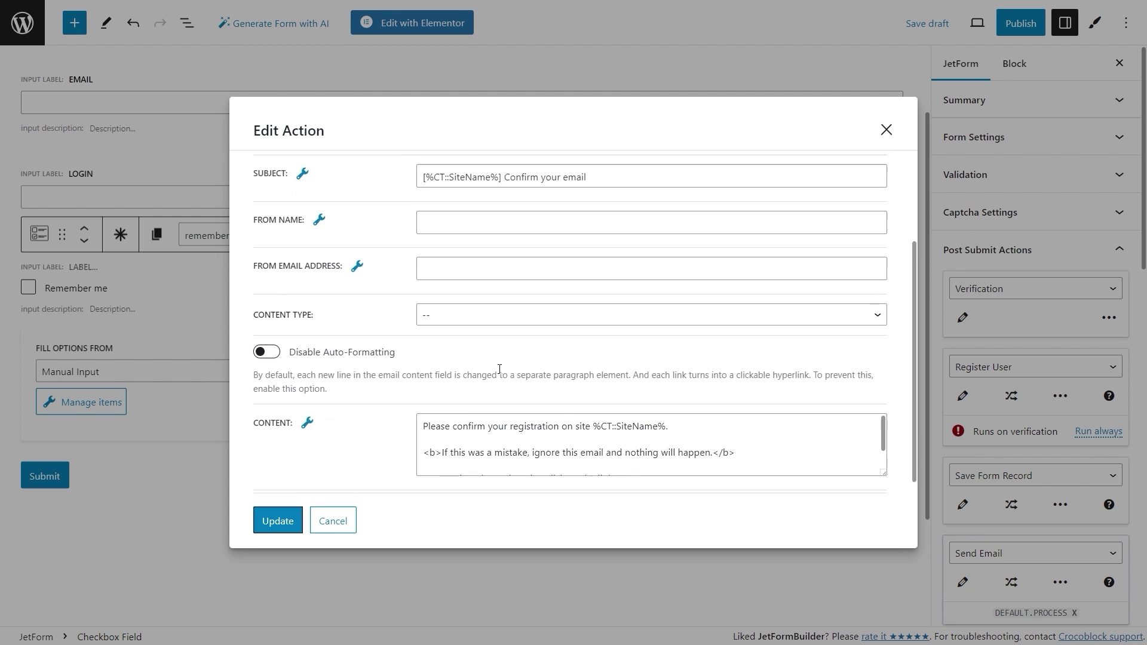
pyautogui.scroll(-1, 500, 369)
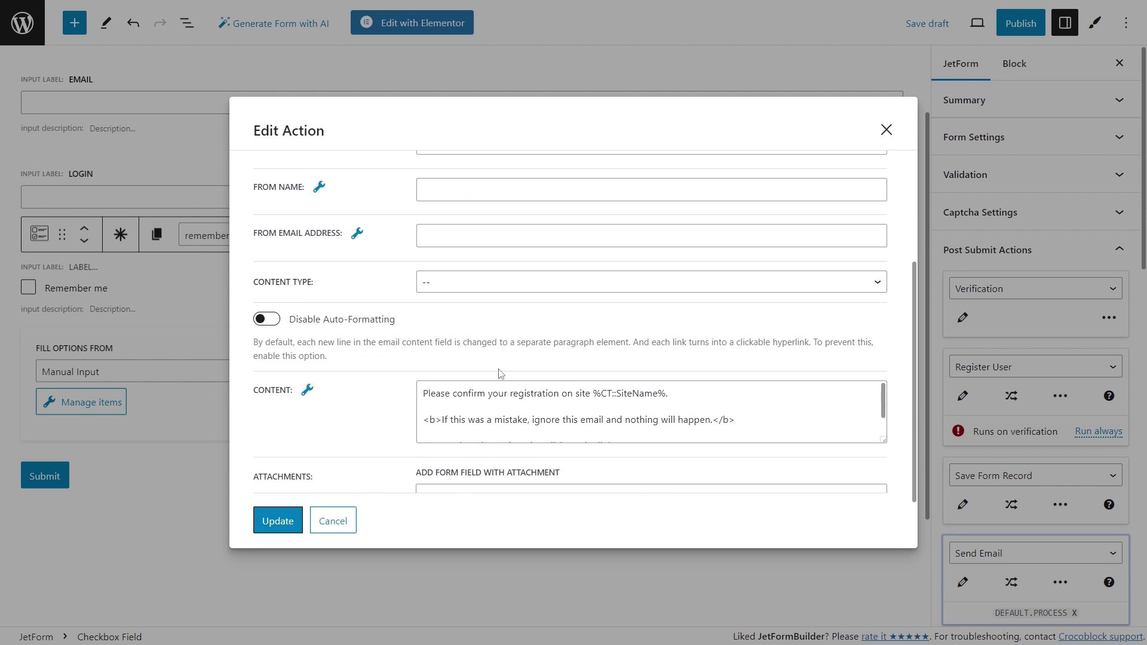
pyautogui.click(533, 281)
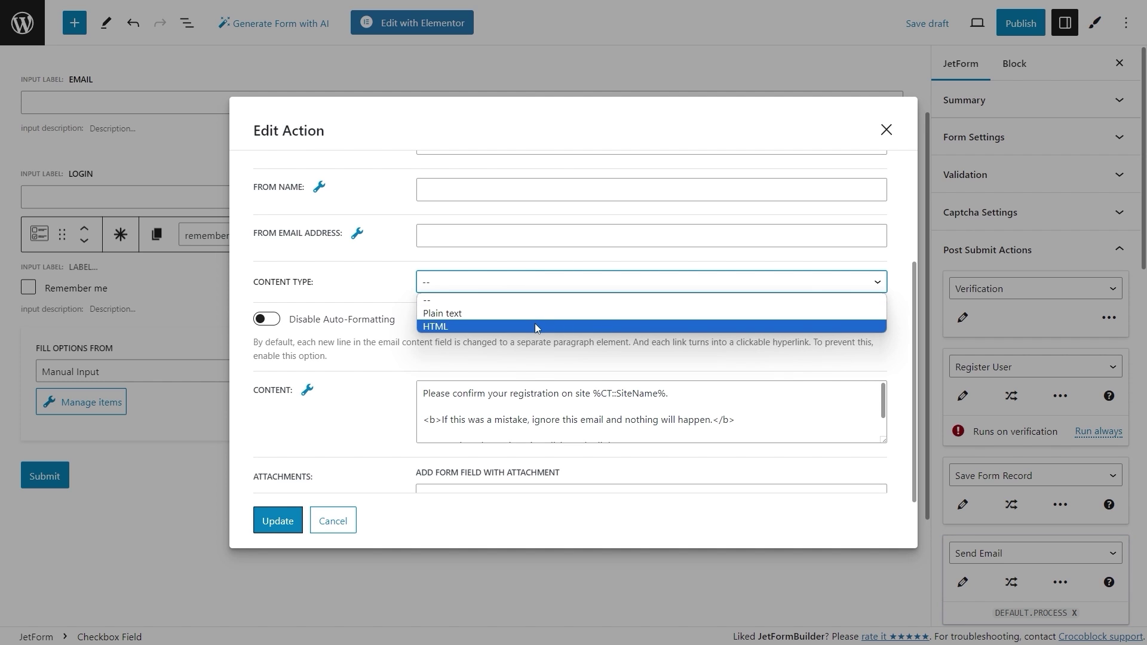
pyautogui.click(535, 327)
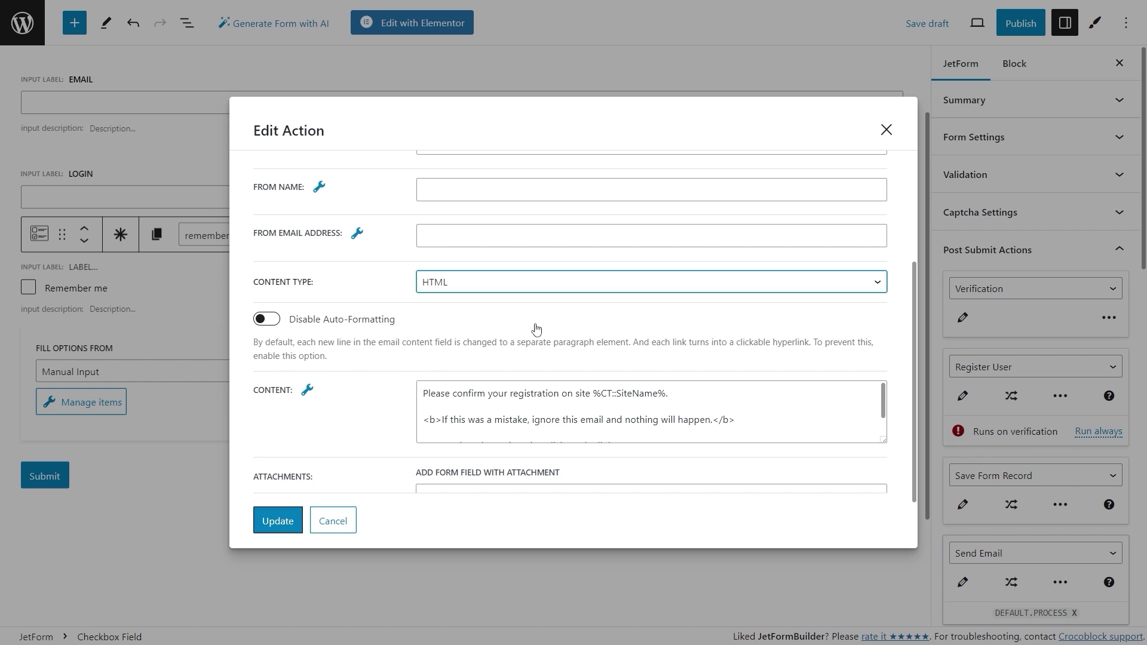
# Step: Check the verification email's available field macros and full content in an enlarged content box, and save the Send Email action
pyautogui.scroll(-2, 536, 329)
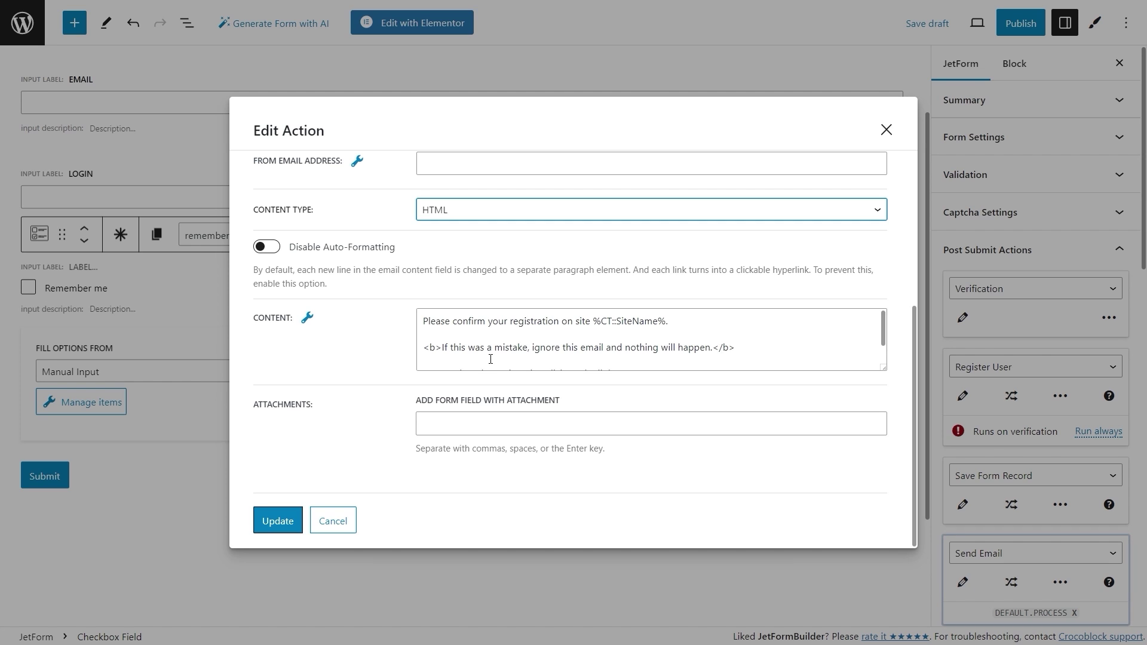
pyautogui.click(308, 320)
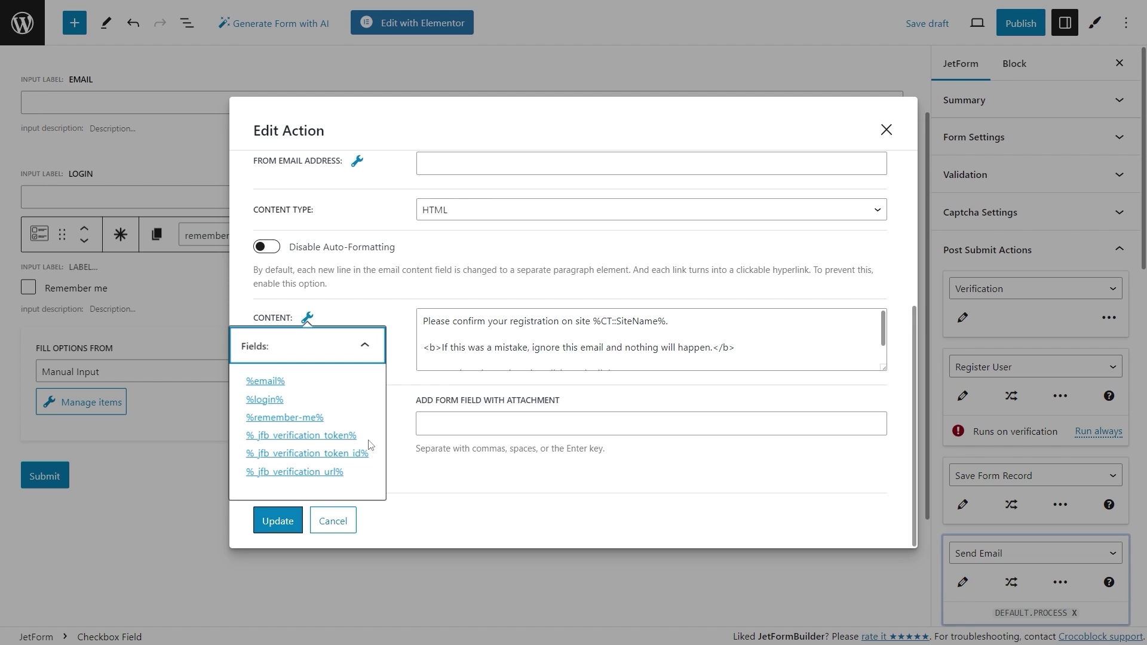
pyautogui.click(405, 362)
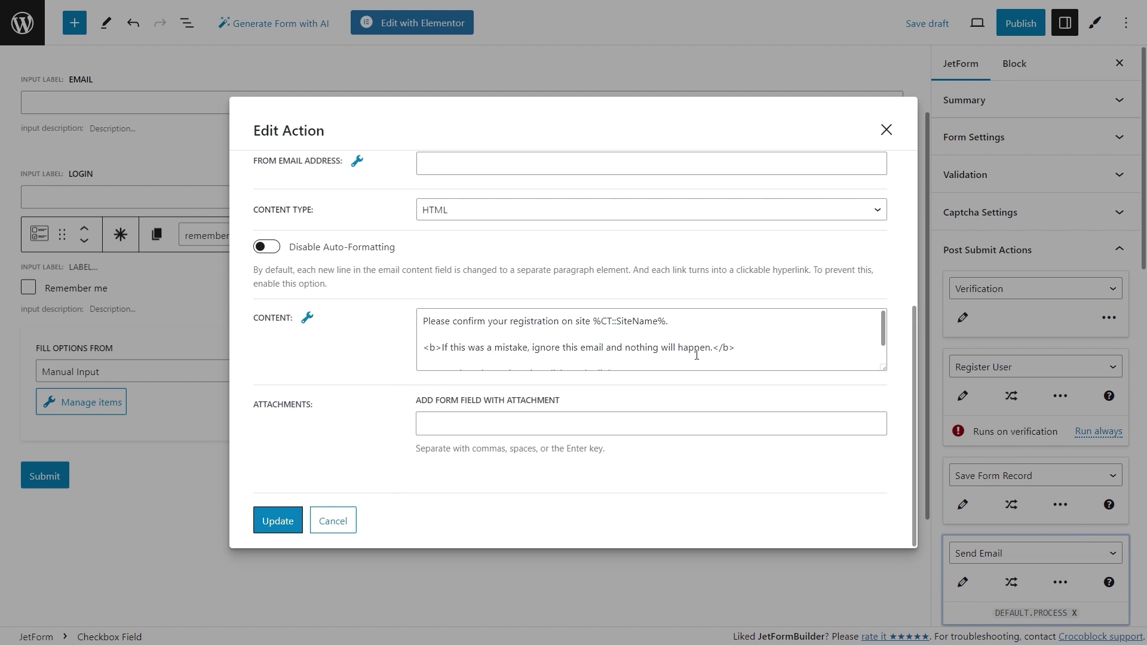
pyautogui.moveTo(883, 367); pyautogui.dragTo(890, 443)
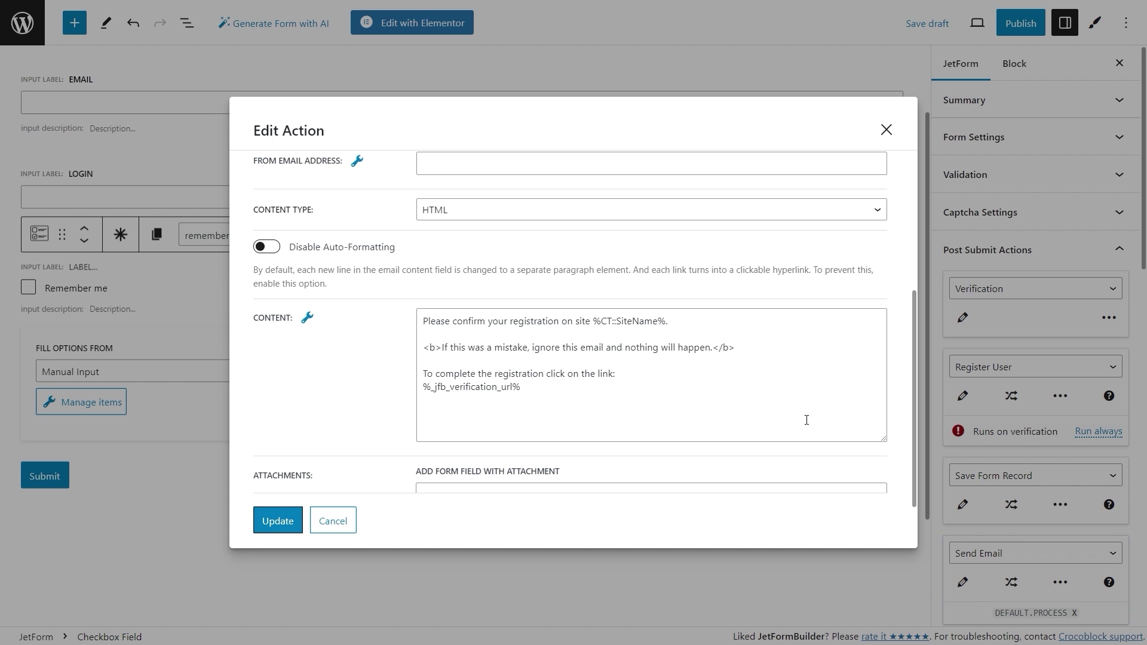
pyautogui.click(269, 519)
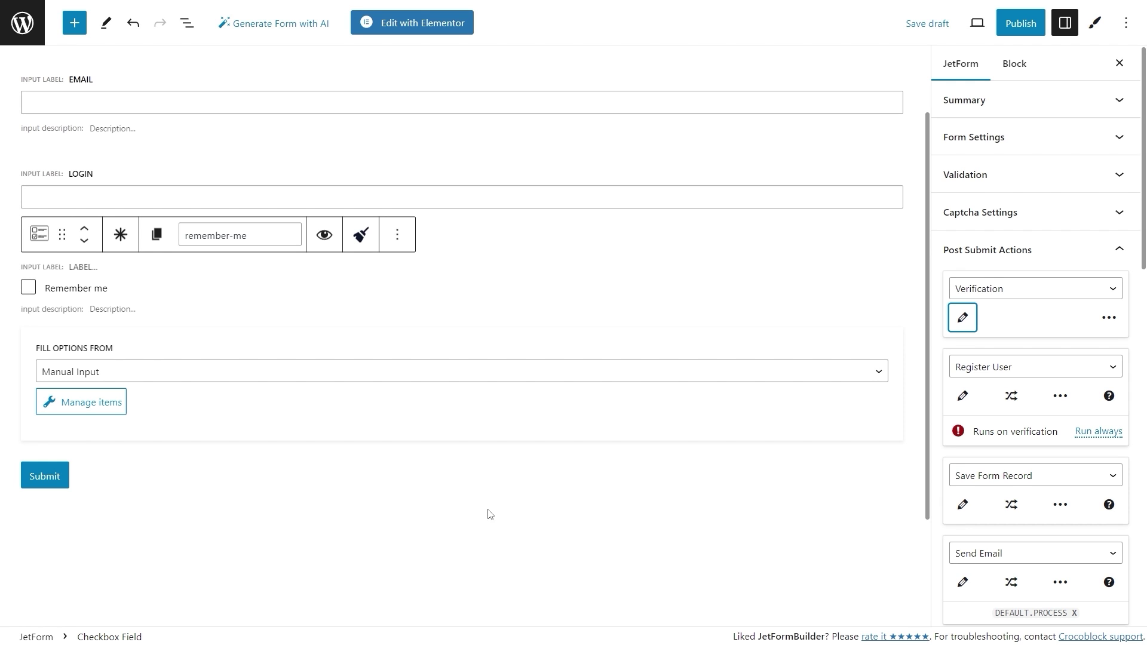
# Step: Add another Send Email post submit action and address it to the email from the submitted form's Email field
pyautogui.scroll(-4, 980, 493)
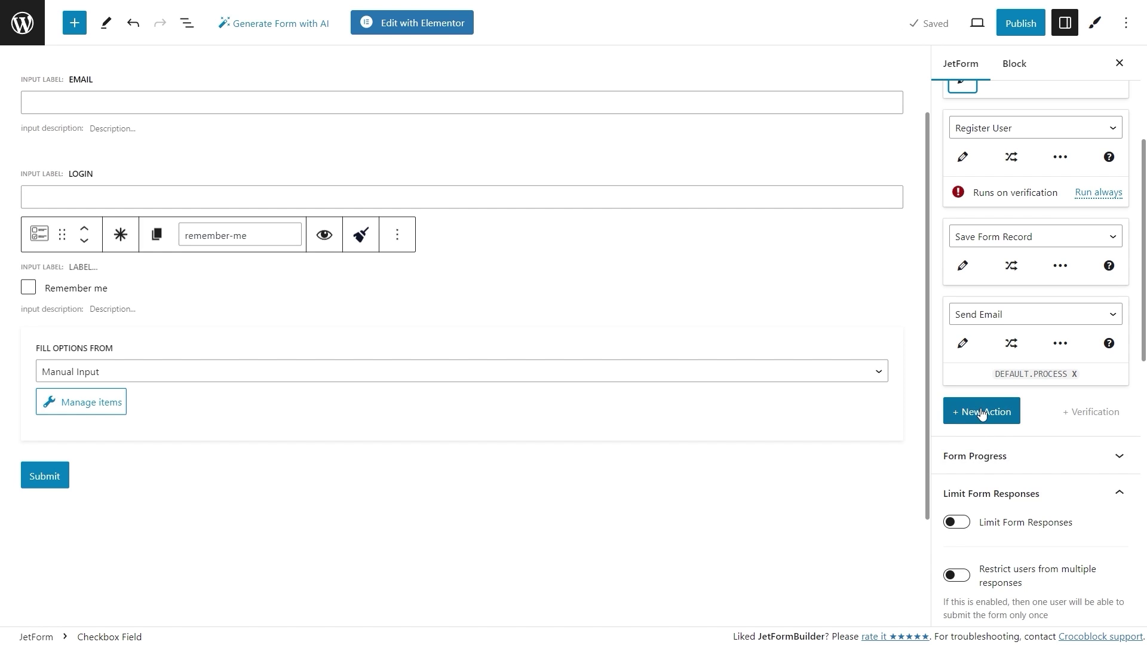
pyautogui.click(982, 412)
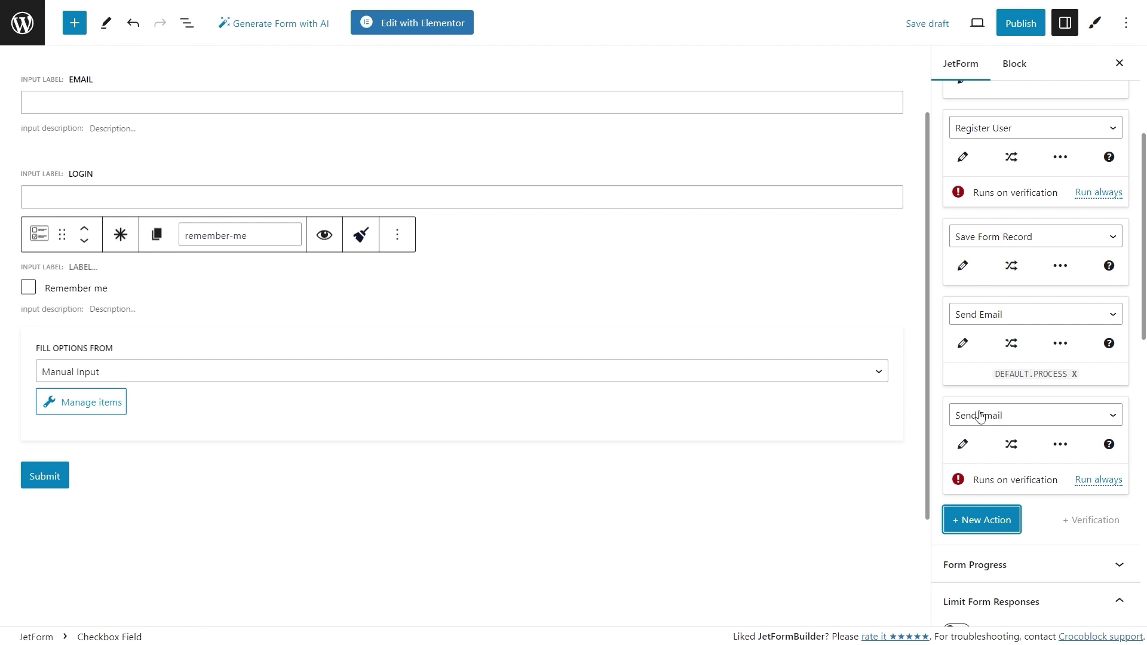
pyautogui.click(962, 445)
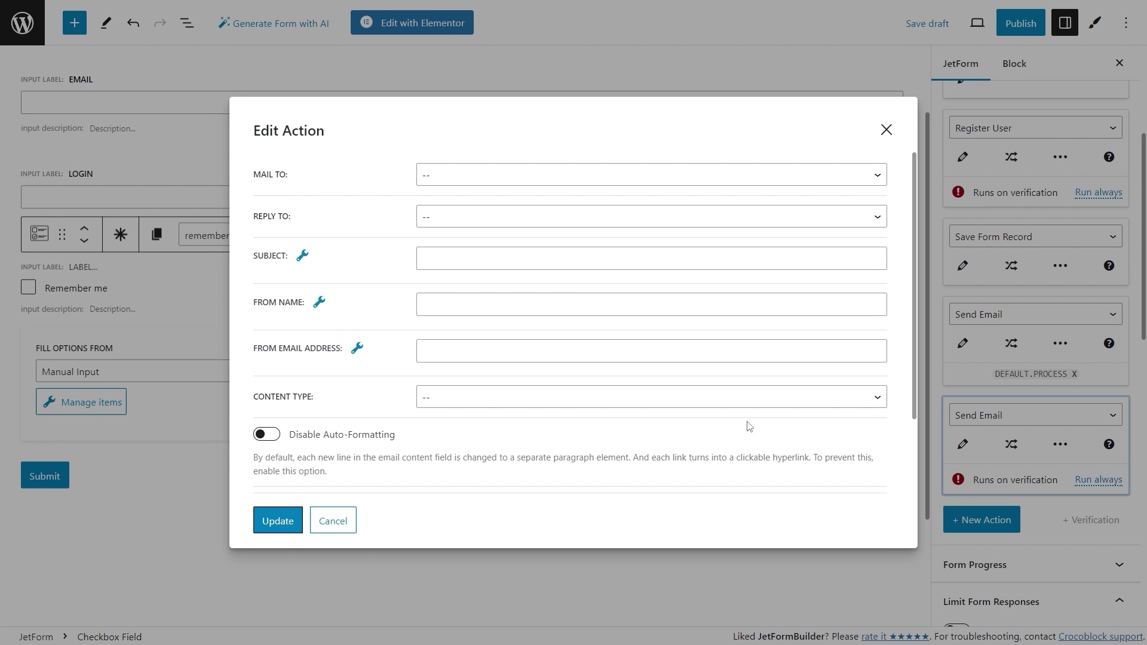
pyautogui.click(481, 173)
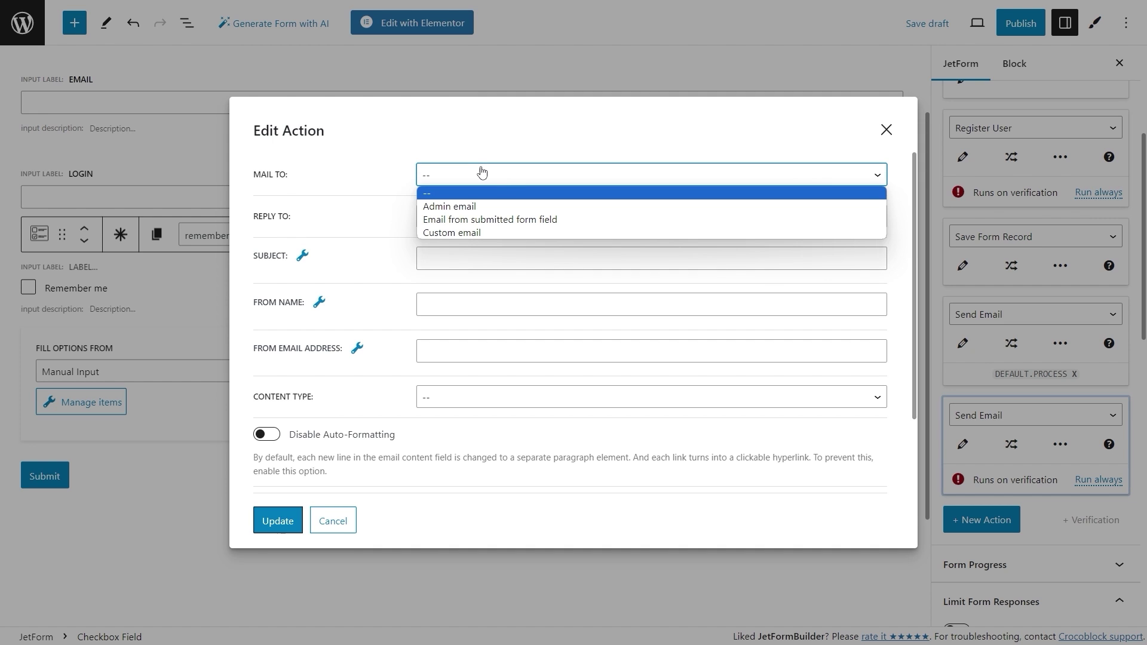
pyautogui.click(580, 220)
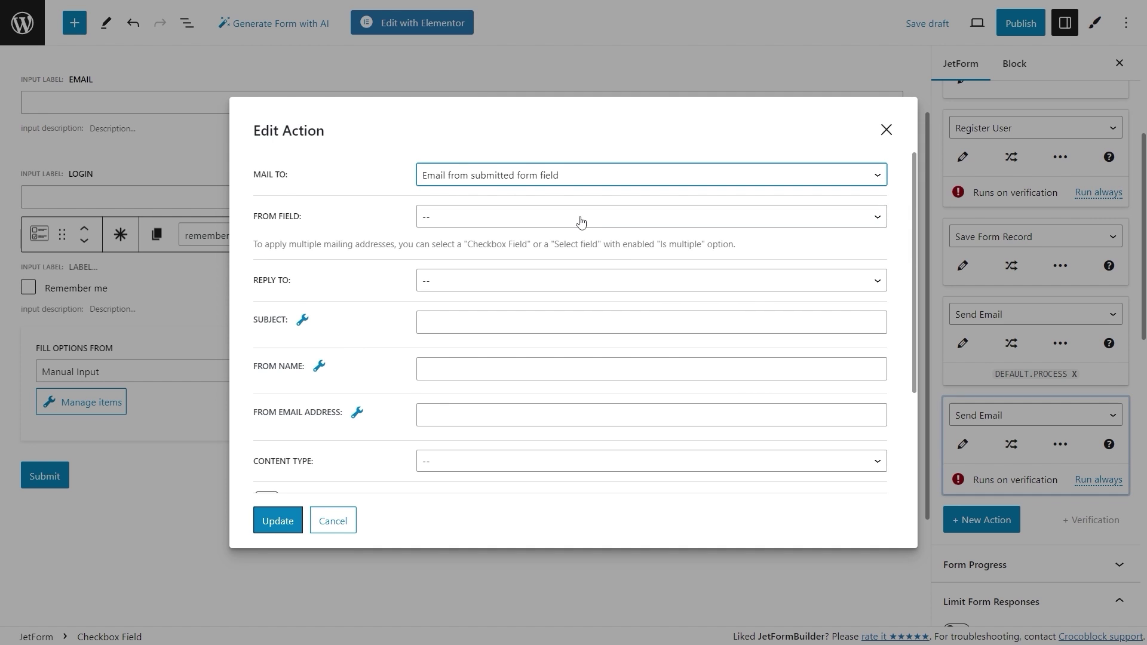
pyautogui.click(572, 216)
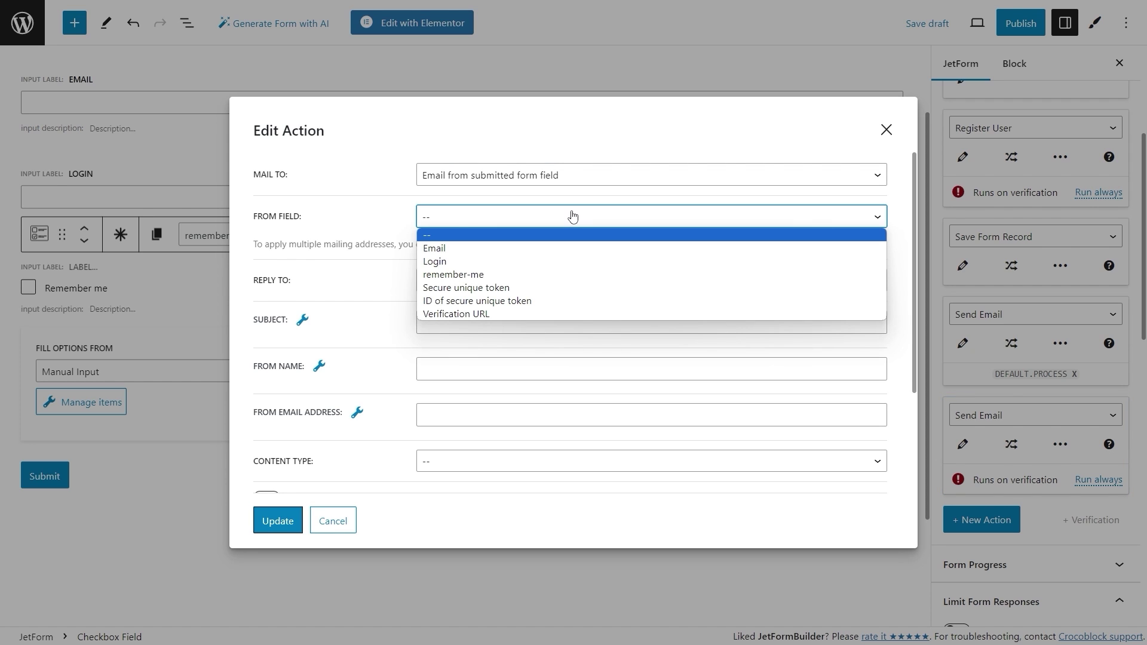
pyautogui.click(579, 247)
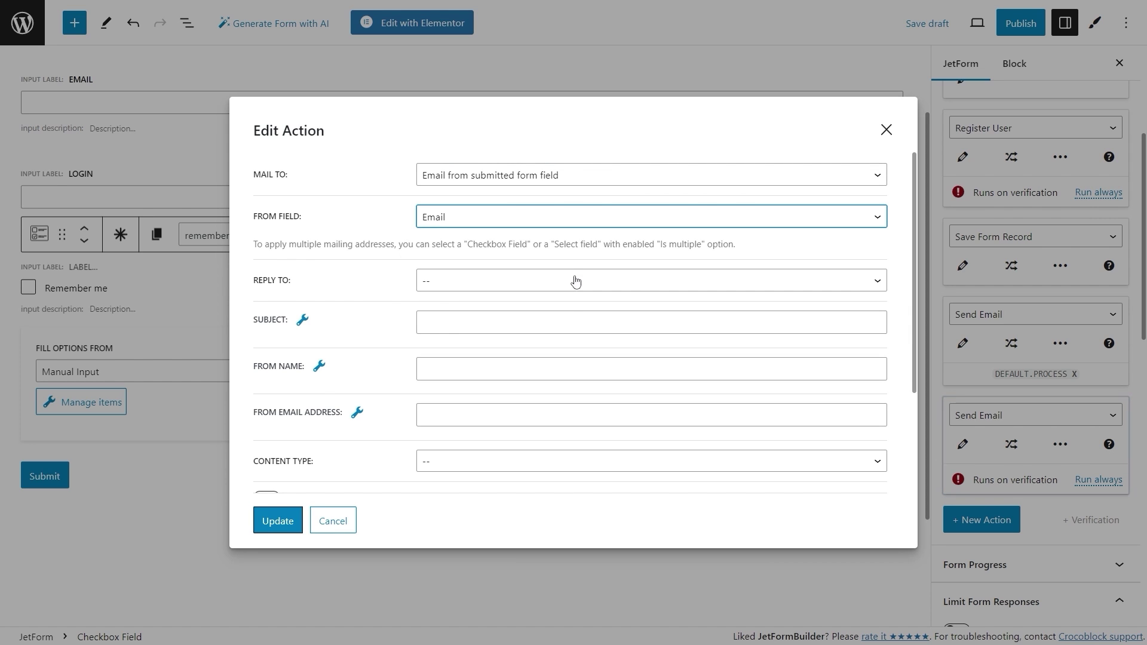
# Step: Set the new email's subject to "You are registered on [%CT::SiteName%]" and its from name to Crocoblock
pyautogui.click(520, 322)
pyautogui.write('You are registered on [%CT::SiteName%]')
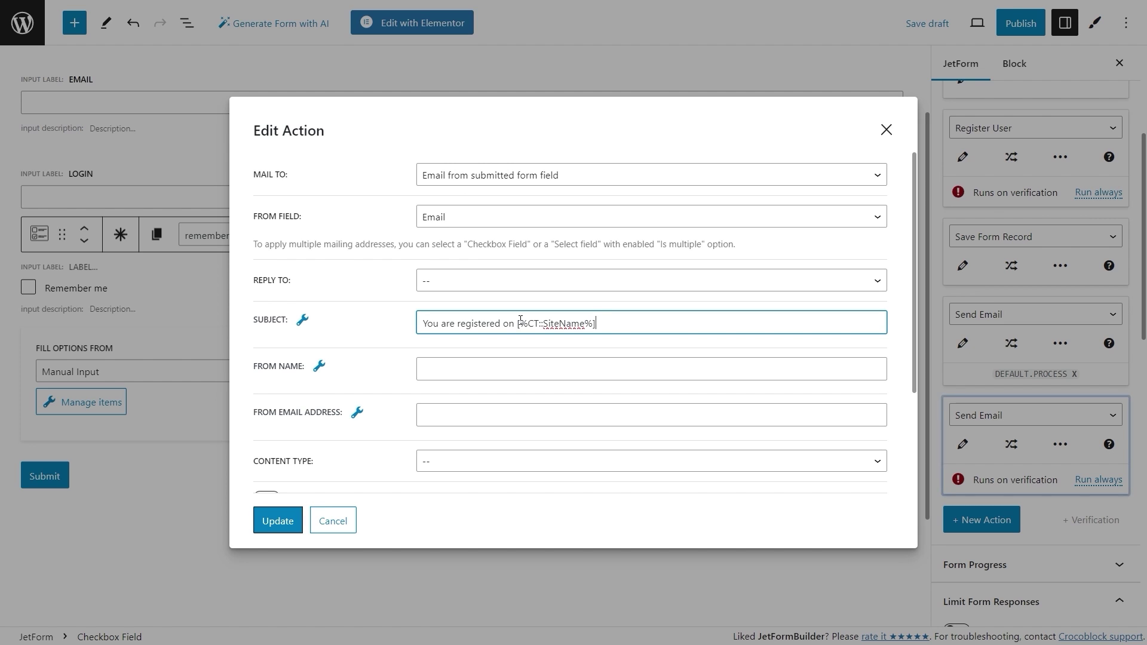
pyautogui.click(514, 369)
pyautogui.write('Crocoblock')
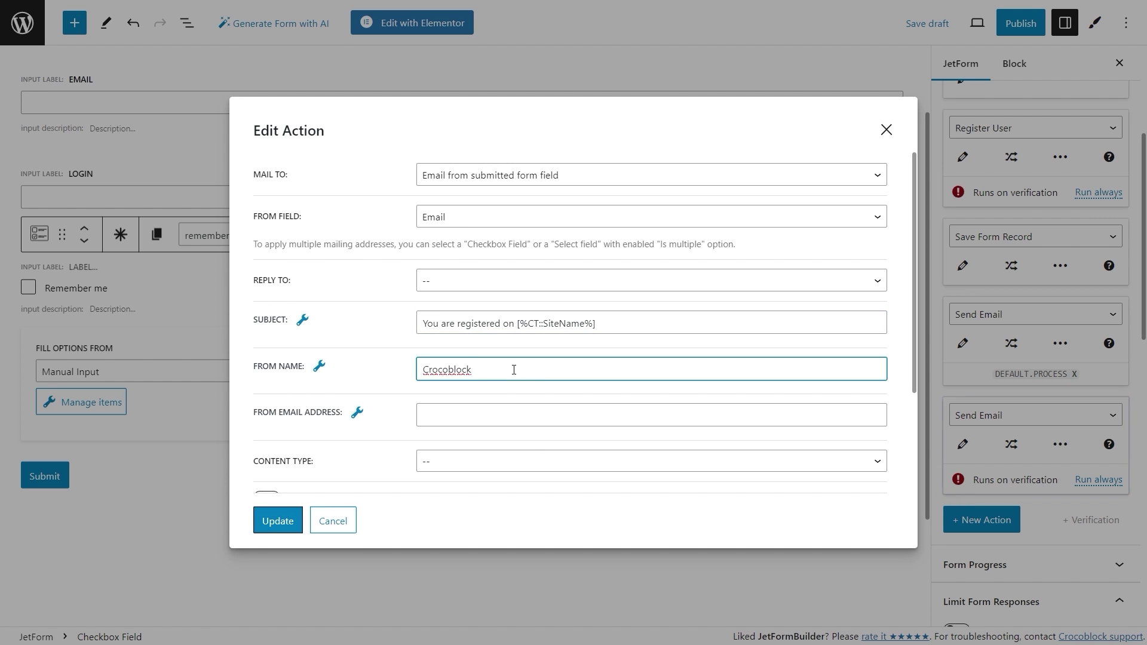
# Step: Set the email's content type to plain text and paste the registration message with account link, temporary password macro and profile settings link
pyautogui.click(531, 460)
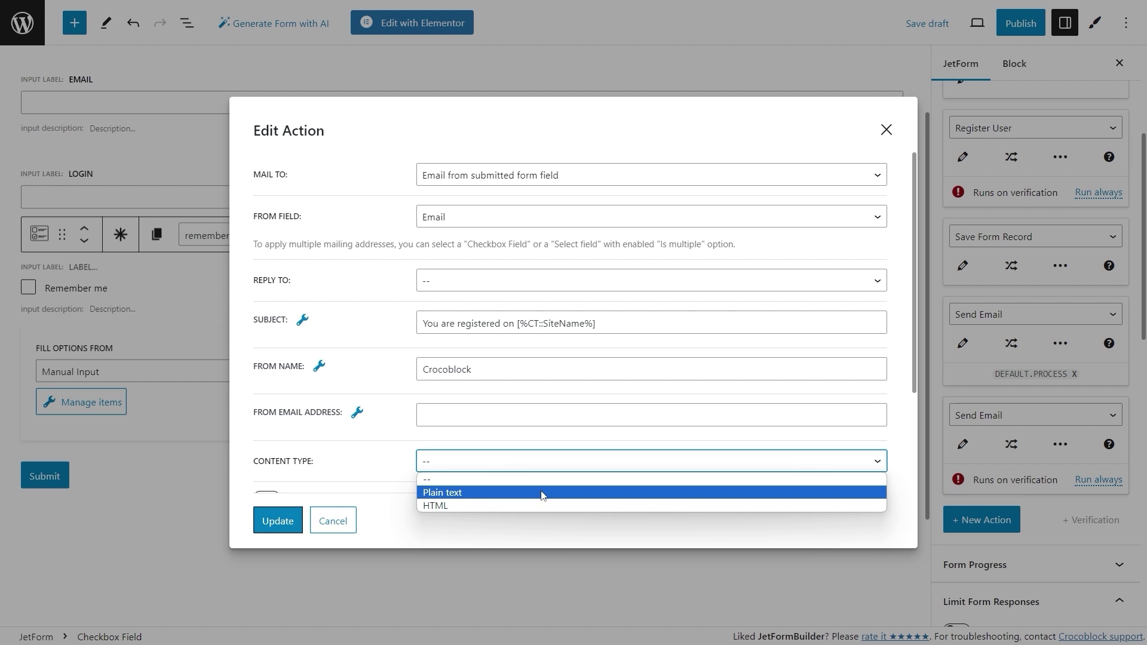
pyautogui.click(542, 494)
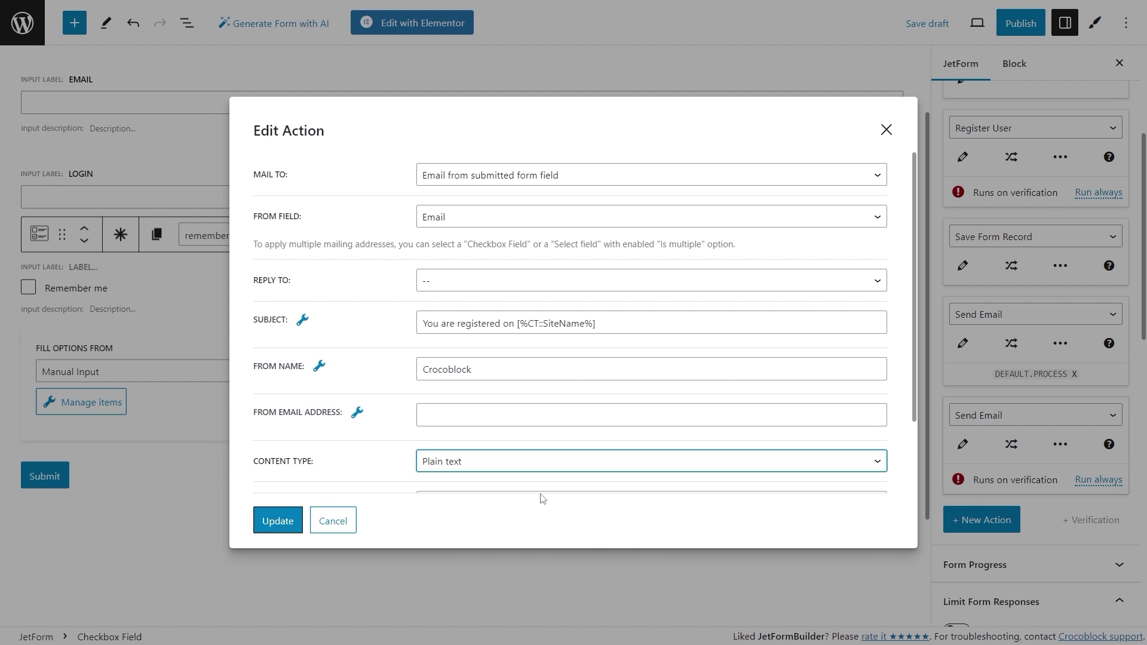
pyautogui.scroll(-1, 537, 399)
pyautogui.scroll(-3, 536, 399)
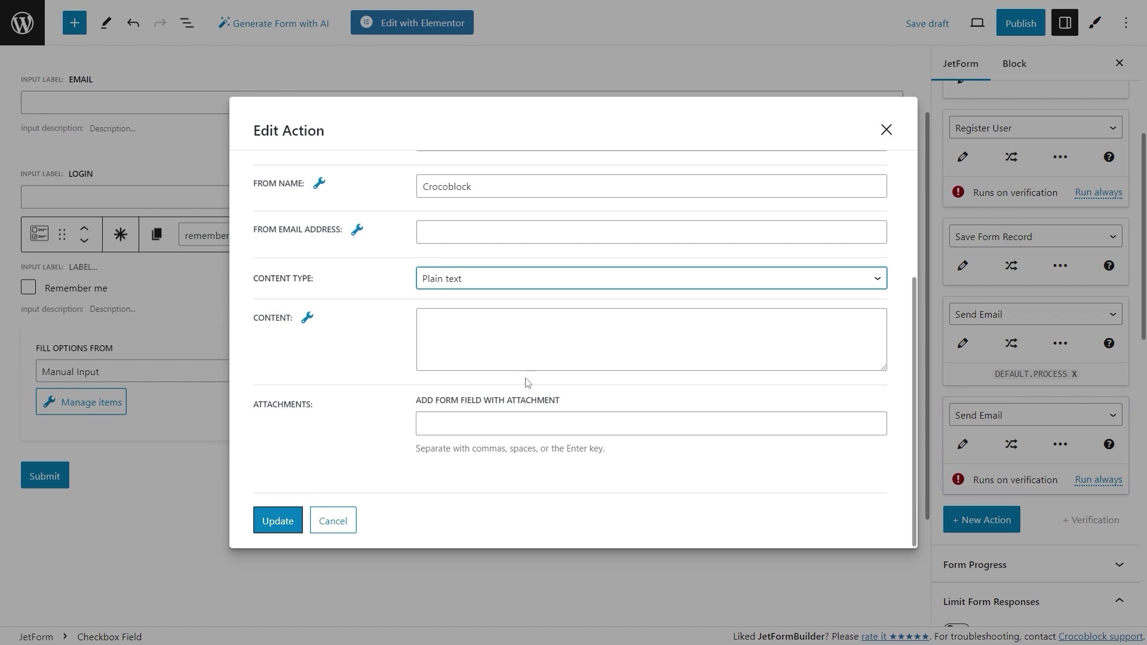
pyautogui.click(499, 330)
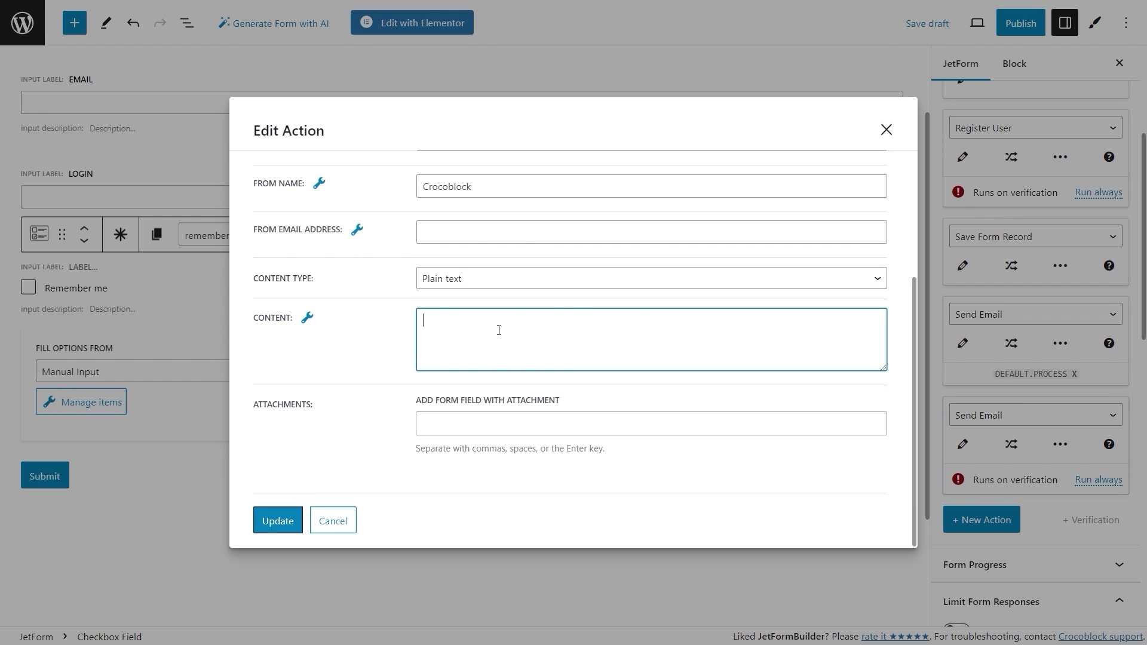
pyautogui.hotkey('ctrl', 'v')
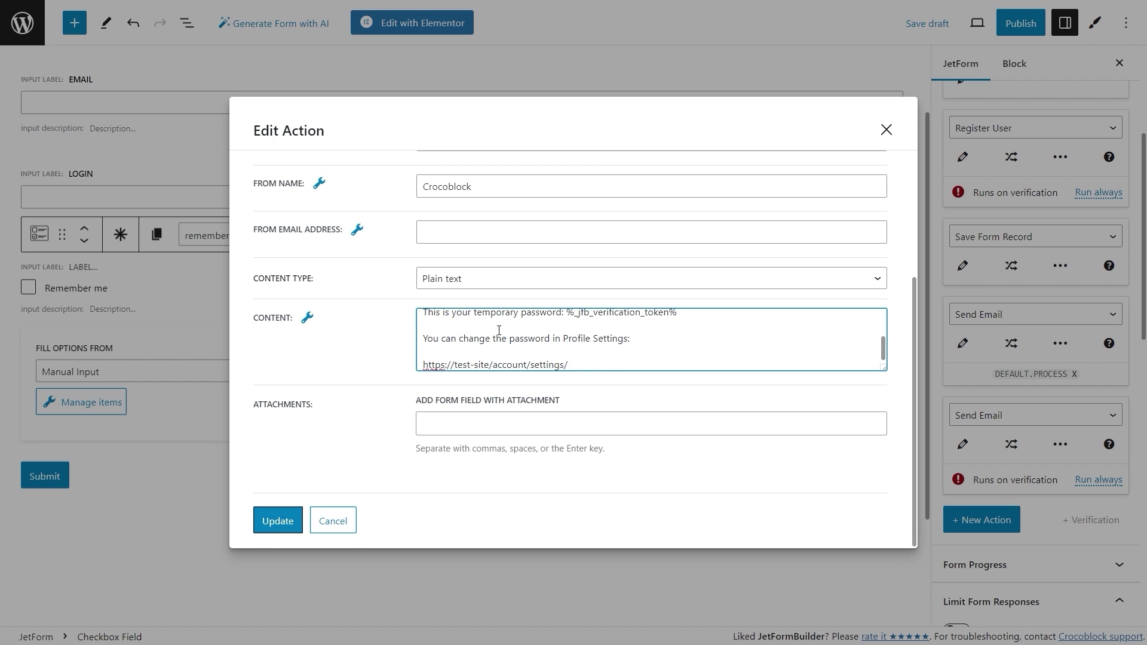
# Step: Review the pasted message and its %_jfb_verification_token% password macro, and save the Send Email action
pyautogui.scroll(2, 597, 345)
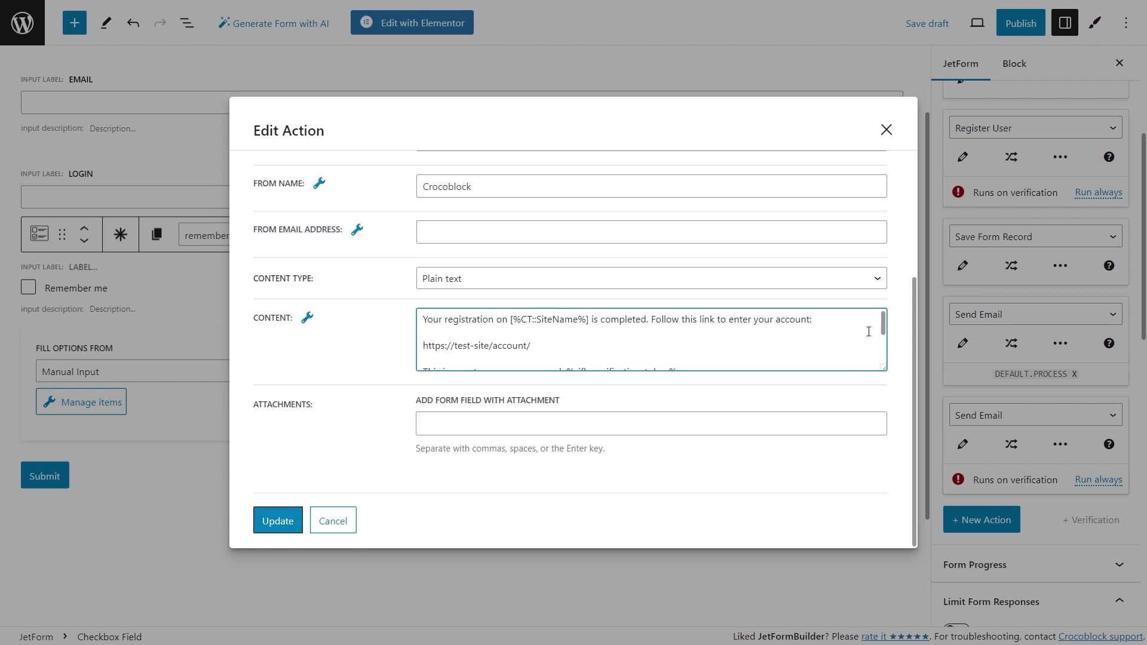
pyautogui.scroll(-2, 745, 347)
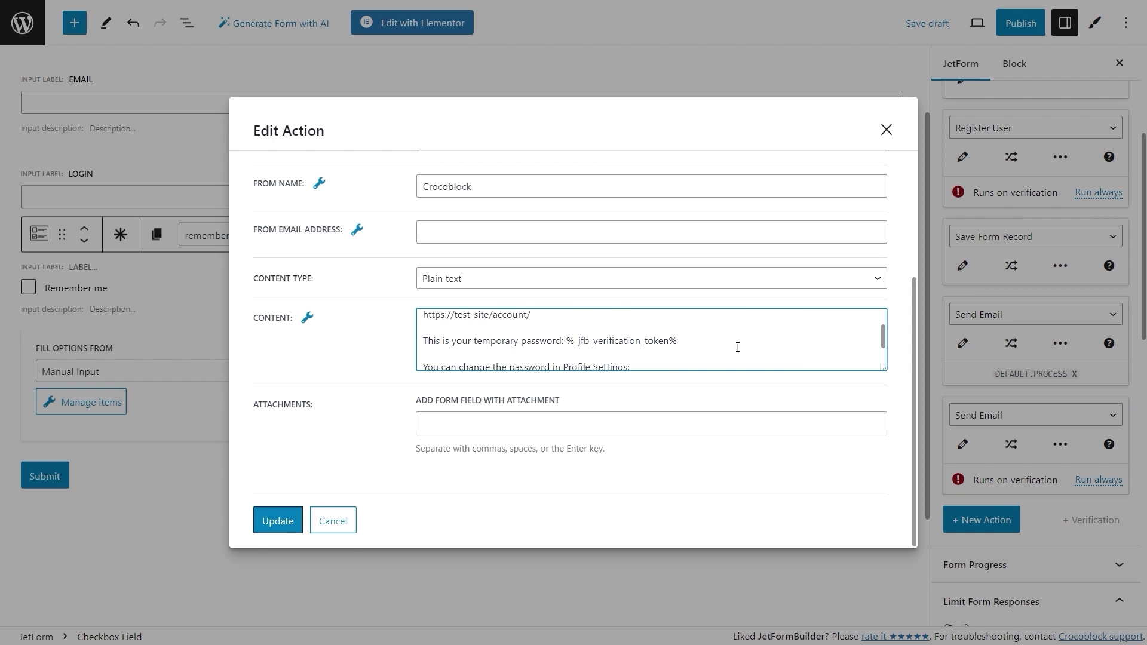
pyautogui.moveTo(678, 341); pyautogui.dragTo(564, 343)
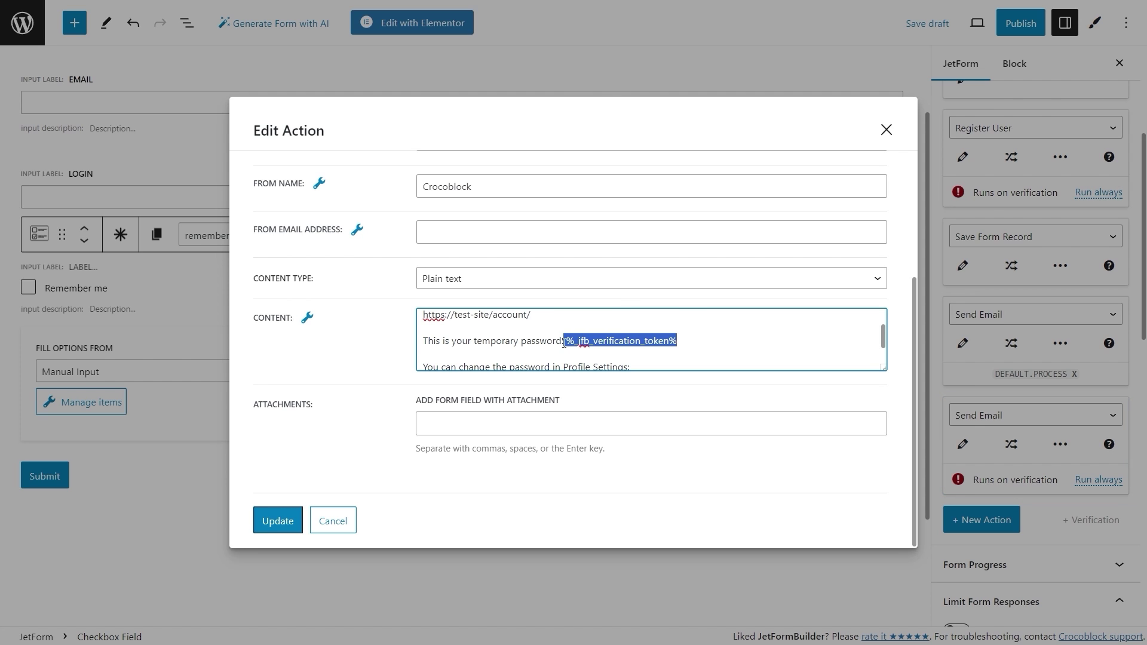
pyautogui.click(704, 336)
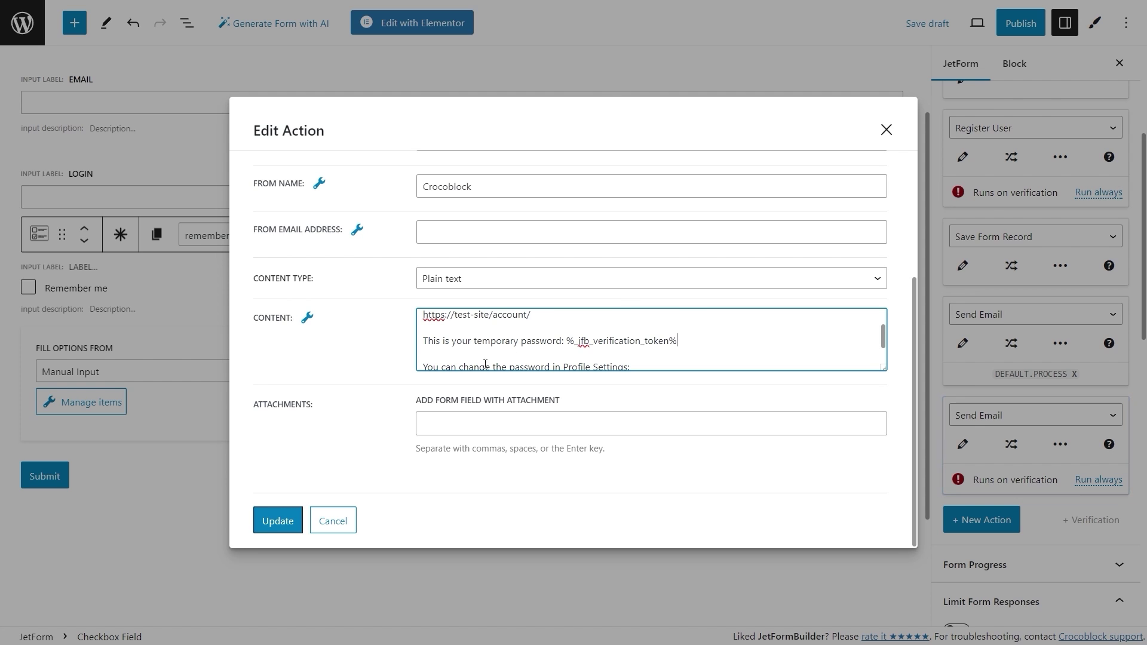
pyautogui.click(276, 521)
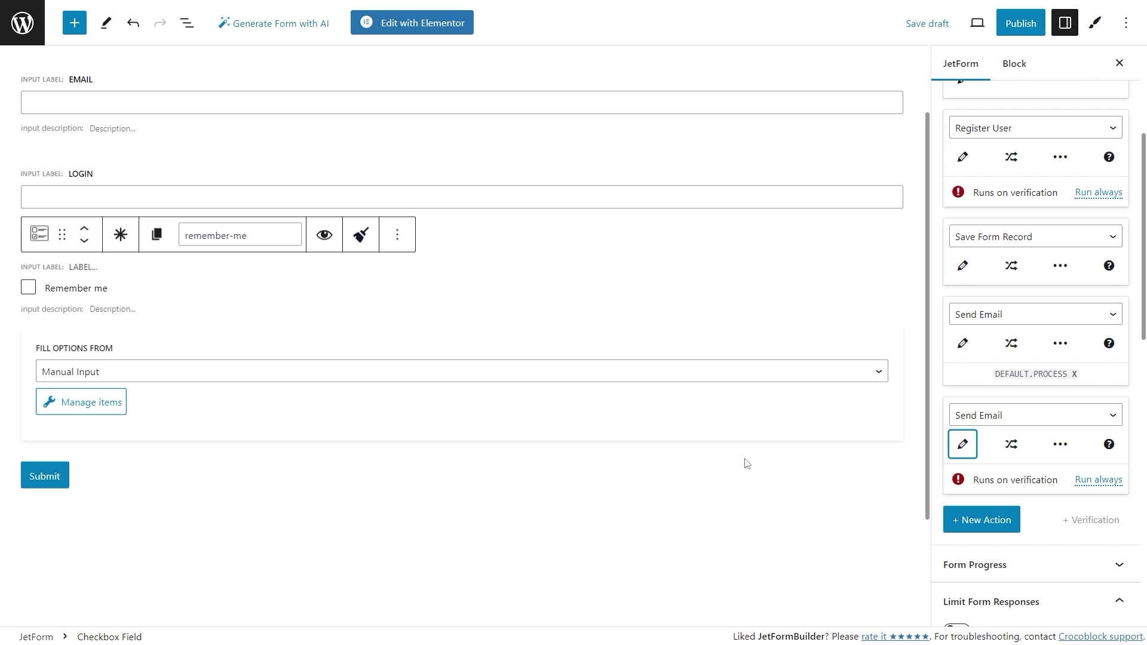
# Step: Set the form's successful submission message to "Please, check your email inbox to complete the registration." and publish the form
pyautogui.scroll(-5, 1001, 396)
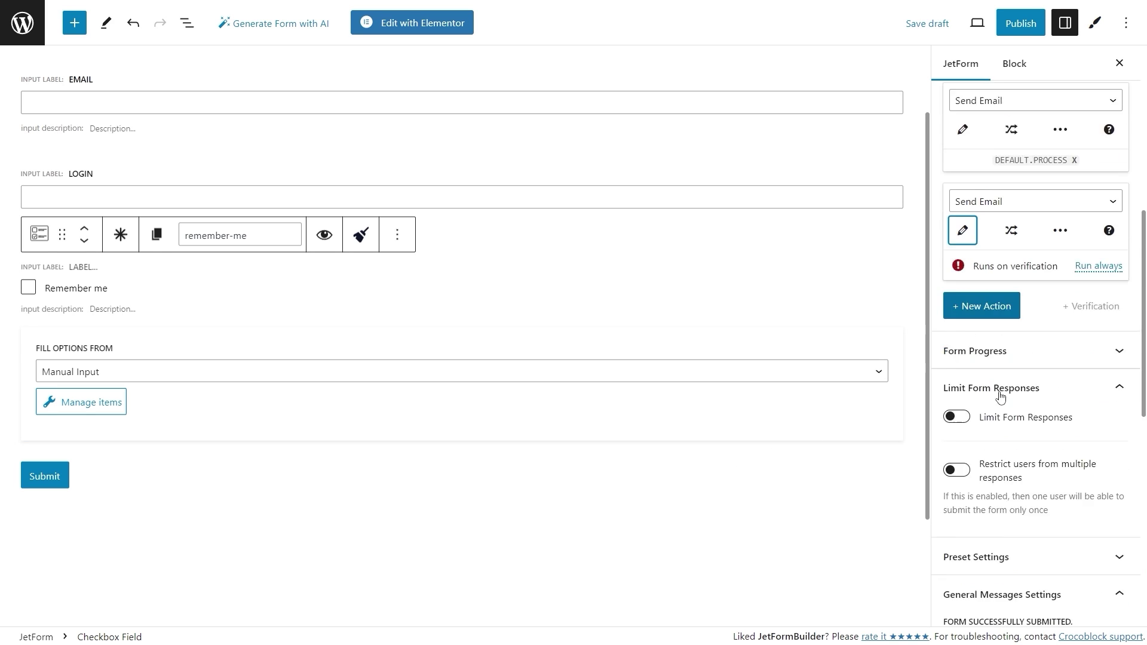
pyautogui.click(1019, 311)
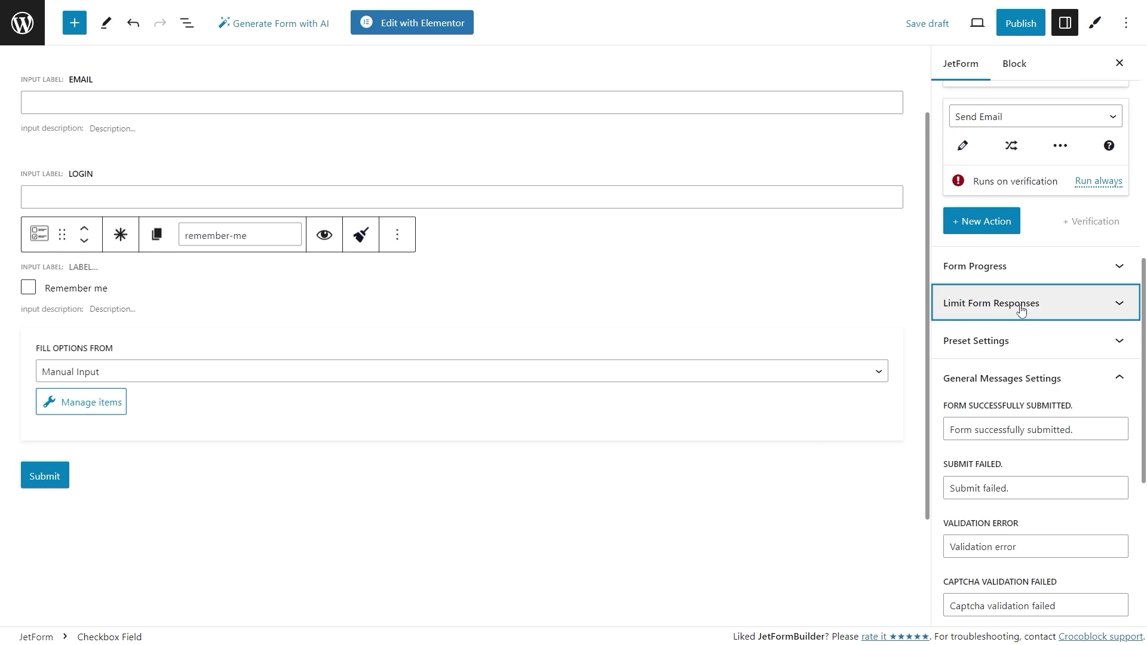
pyautogui.scroll(-3, 1025, 331)
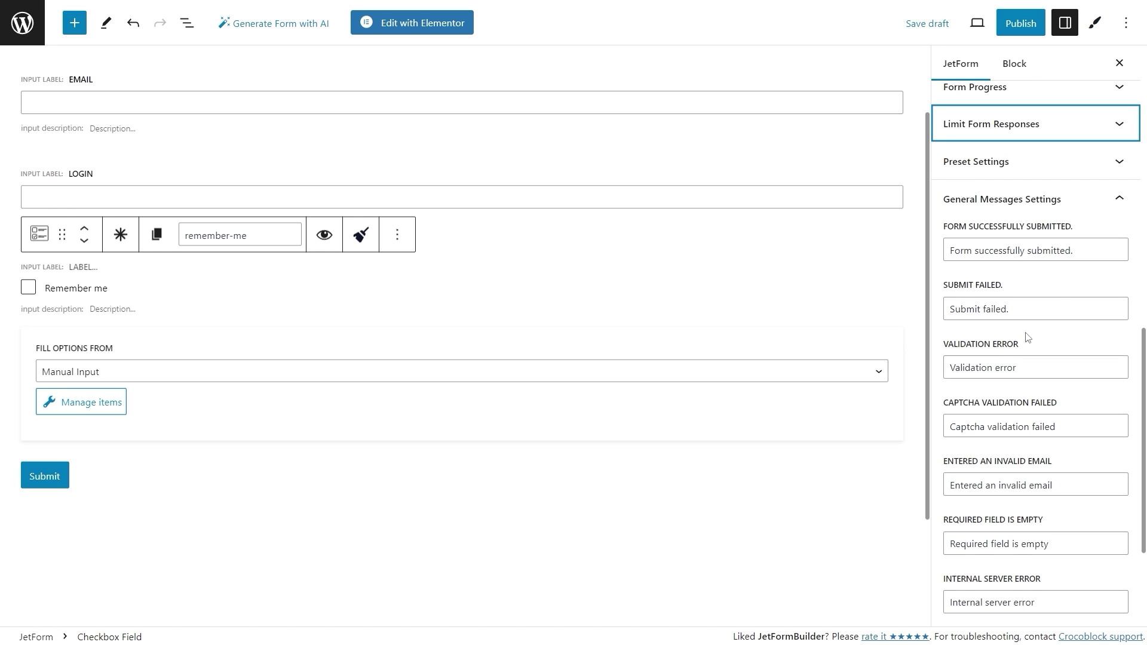
pyautogui.moveTo(1077, 251); pyautogui.dragTo(945, 257)
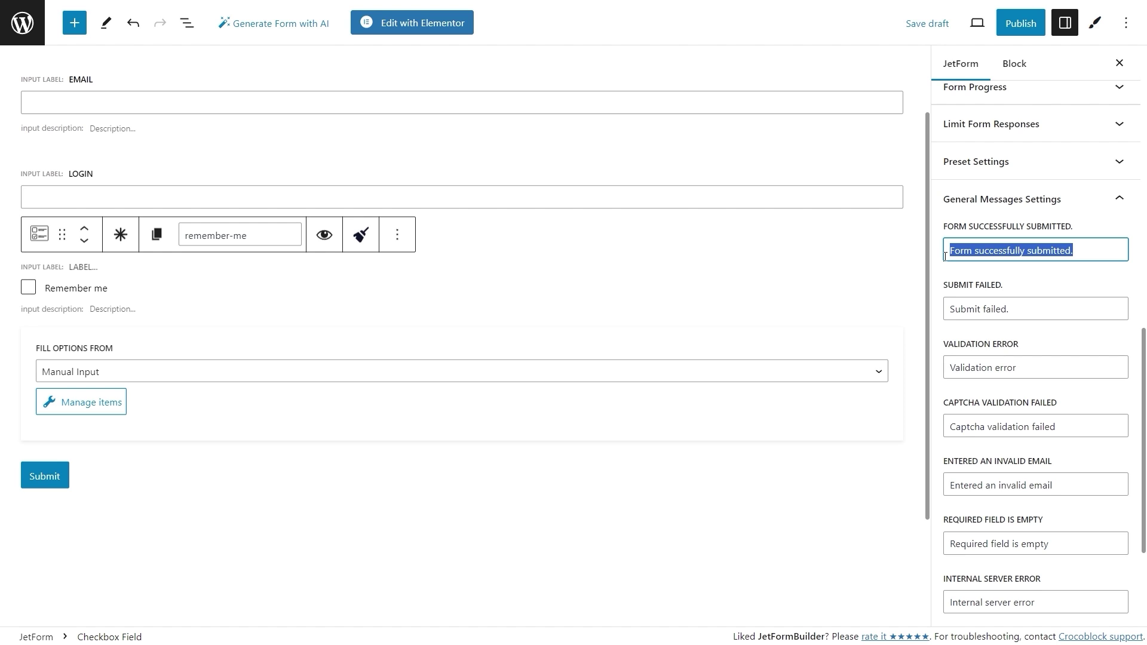
pyautogui.write('P')
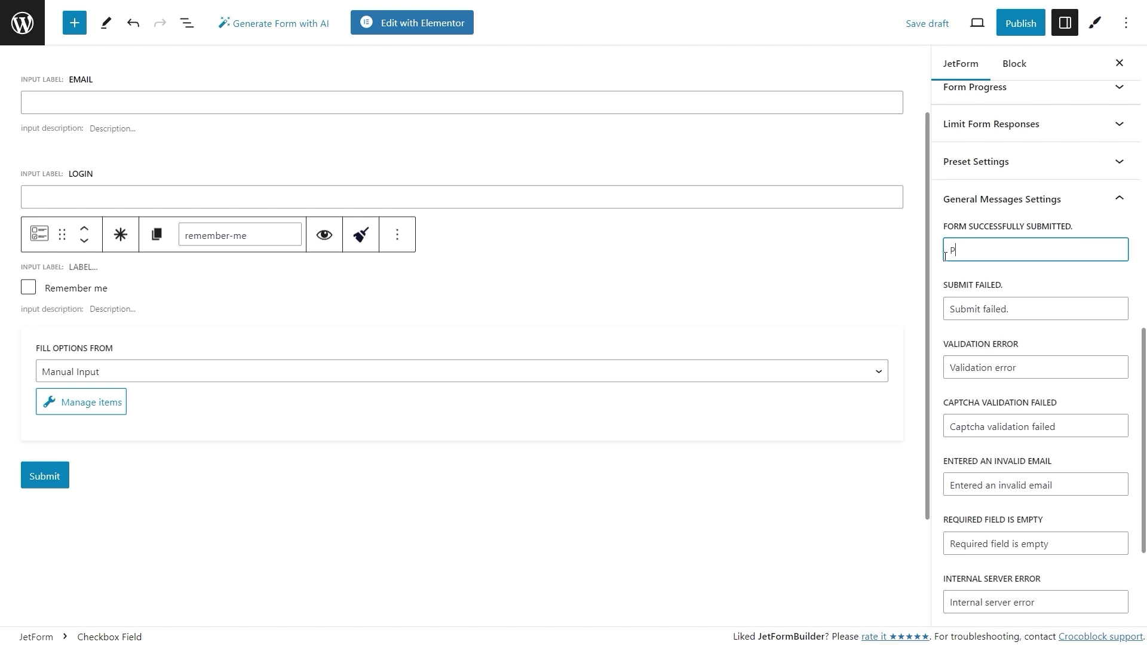
pyautogui.write('lease, check your email inbox to complete')
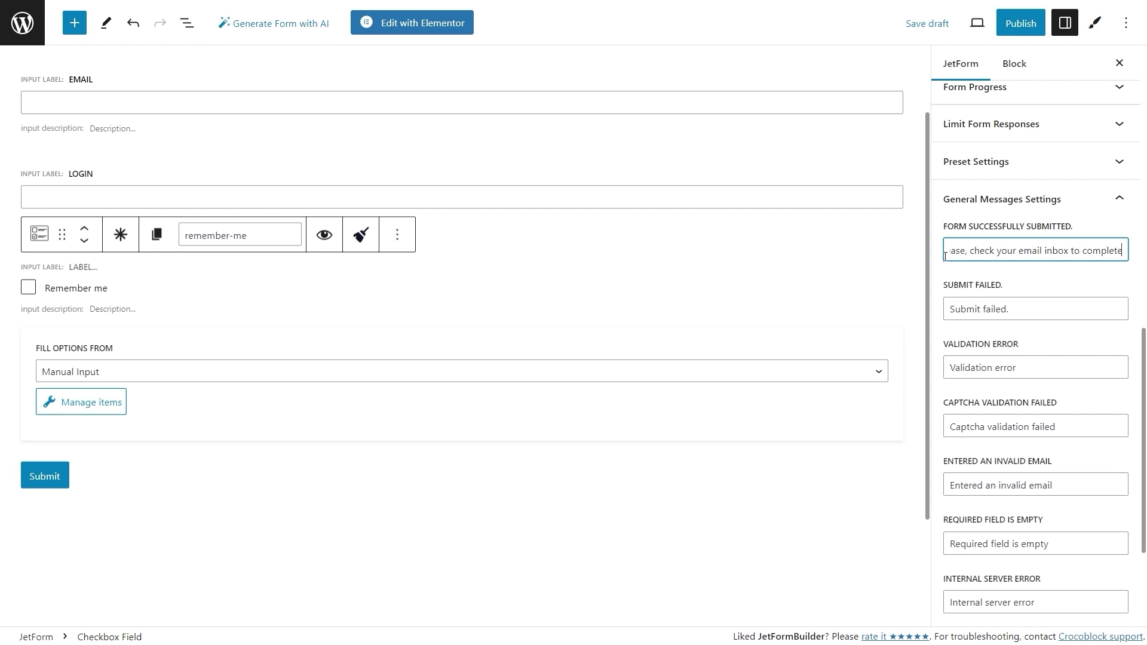
pyautogui.write(' the registration.')
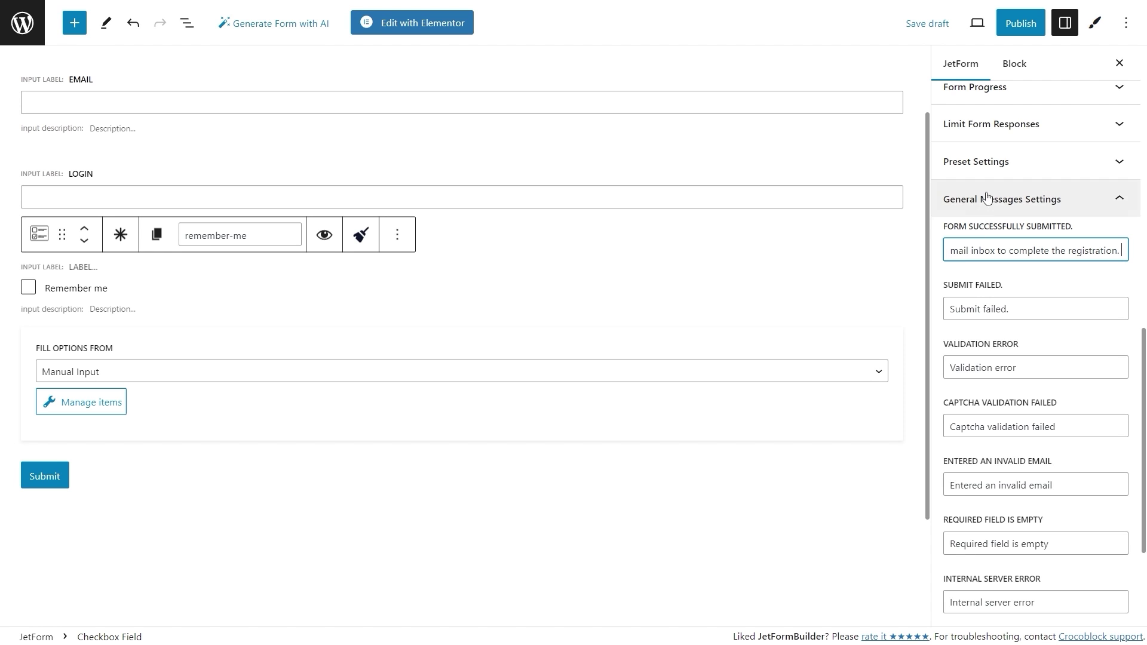
pyautogui.click(1026, 23)
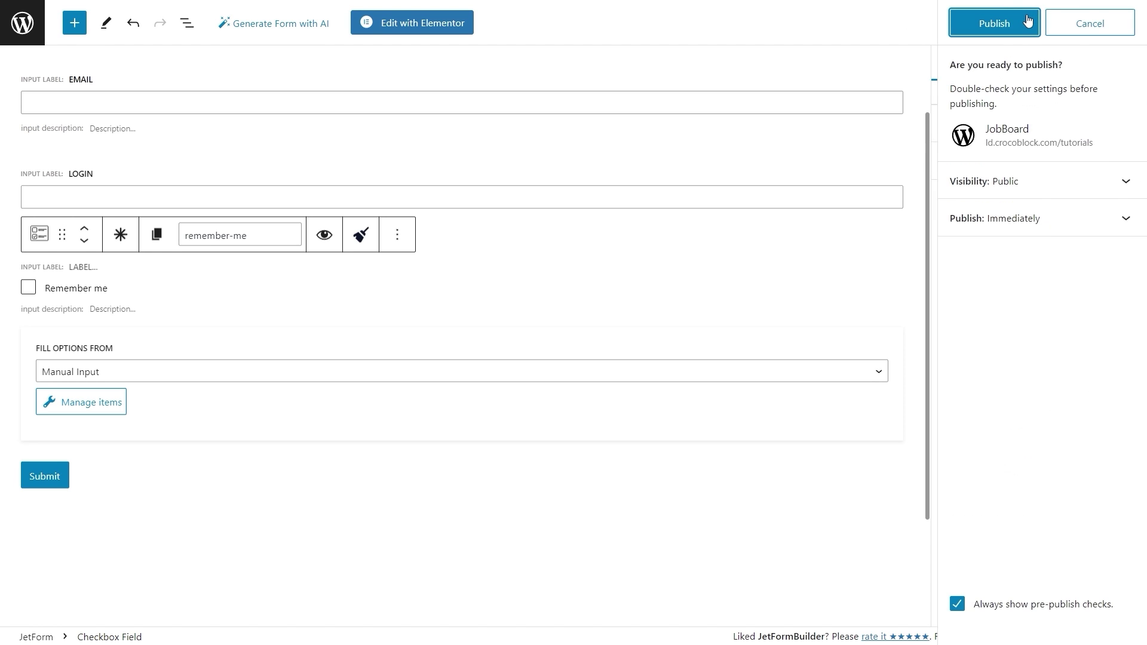
pyautogui.click(1026, 23)
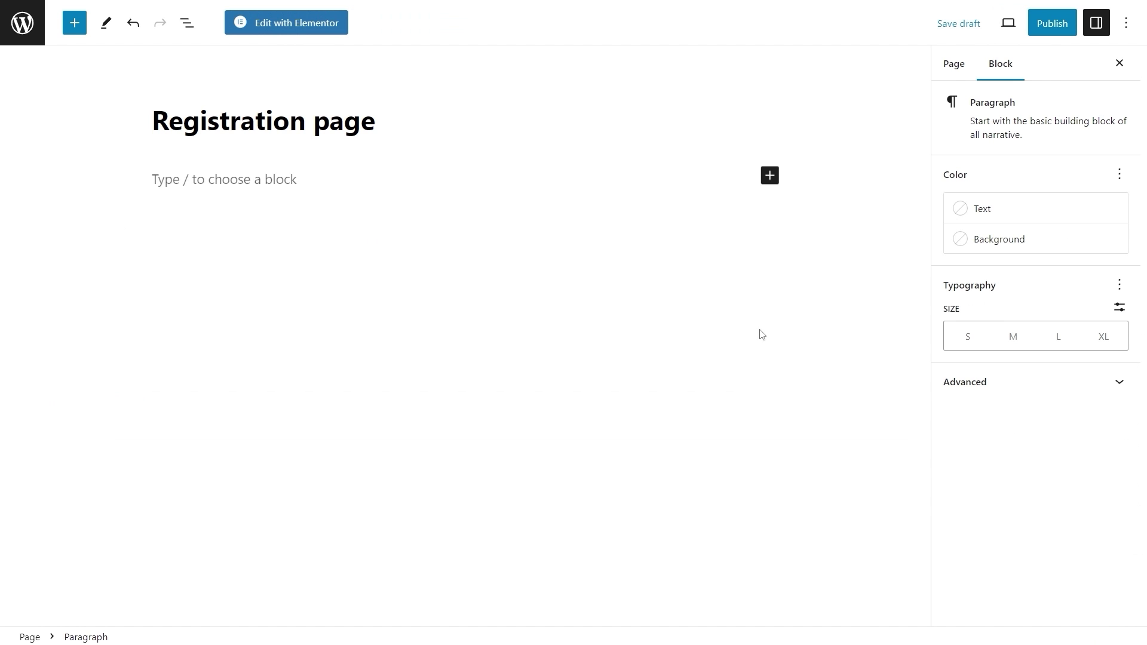
# Step: Add a JetForm block to the Registration page and choose "Register form with email verification" as its form
pyautogui.click(768, 177)
pyautogui.write('jetform')
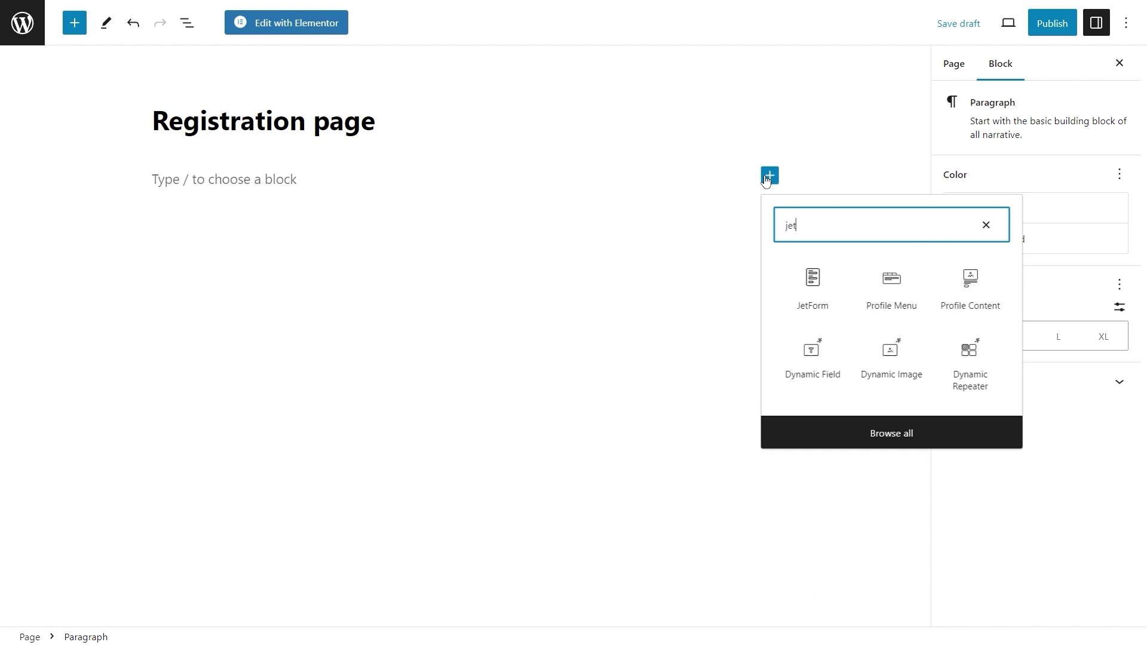
pyautogui.click(812, 278)
pyautogui.click(975, 261)
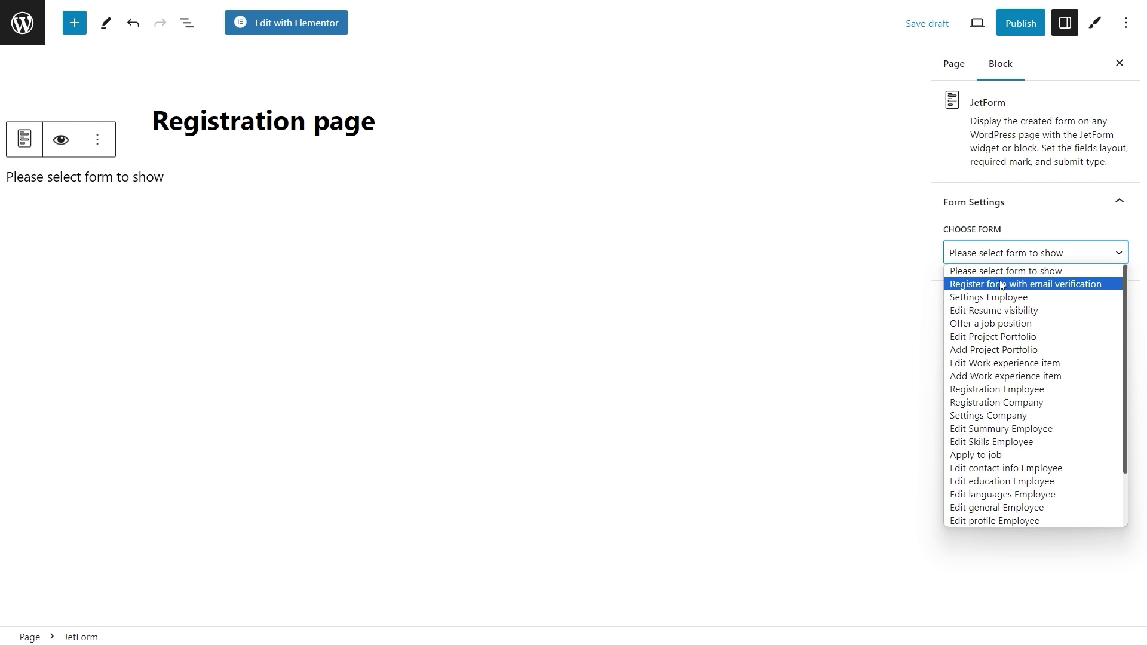
pyautogui.click(1000, 283)
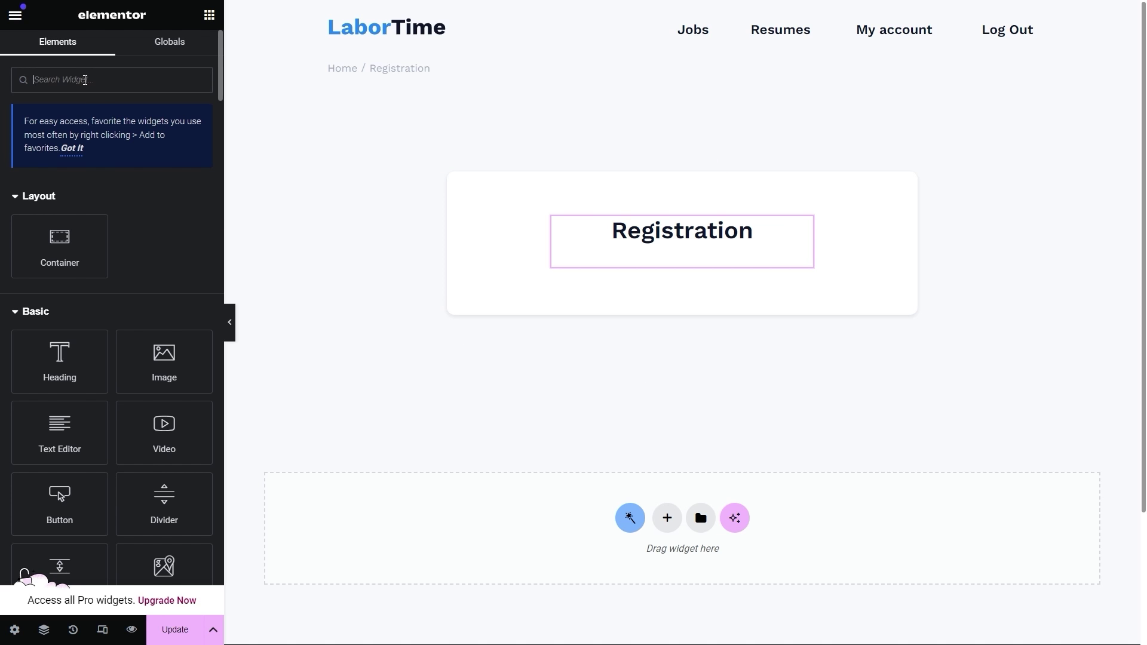
# Step: Switch to Elementor, add a JetForm widget under the Registration heading and choose "Register form with email verification"
pyautogui.write('jetform')
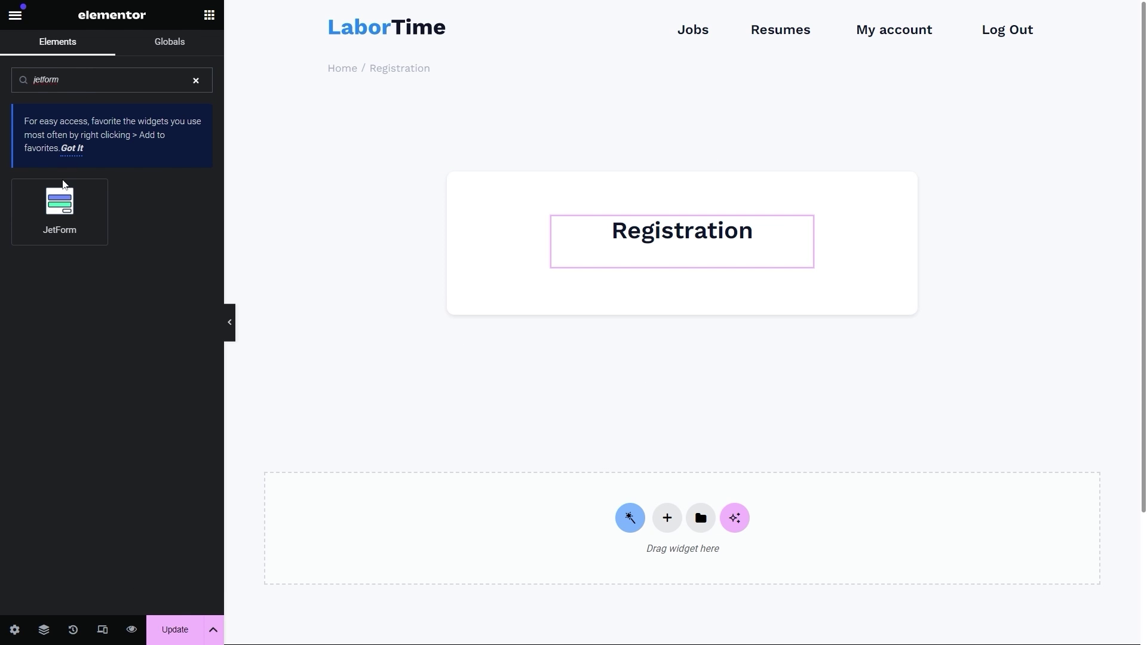
pyautogui.moveTo(56, 213); pyautogui.dragTo(679, 260)
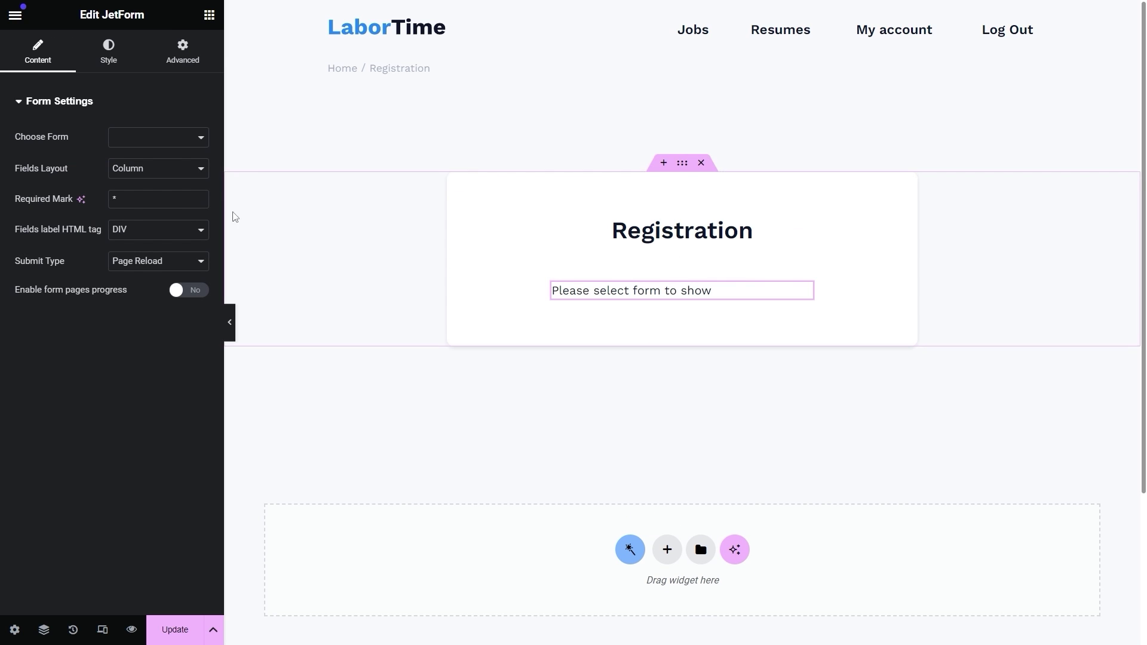
pyautogui.click(164, 138)
pyautogui.scroll(-1, 166, 170)
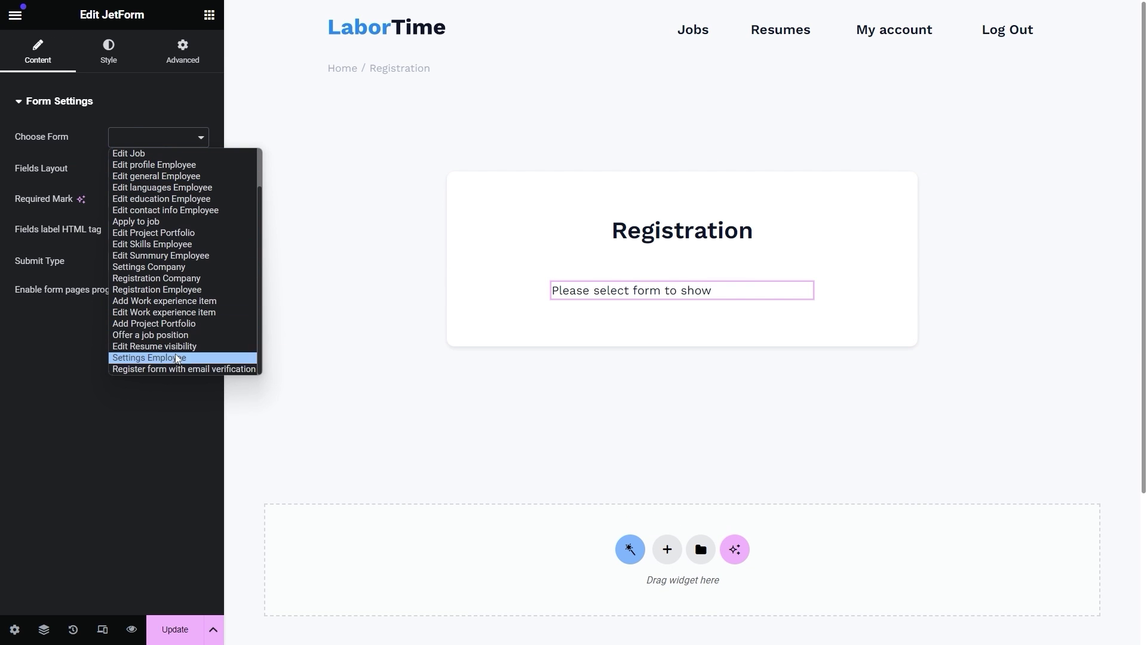
pyautogui.click(175, 371)
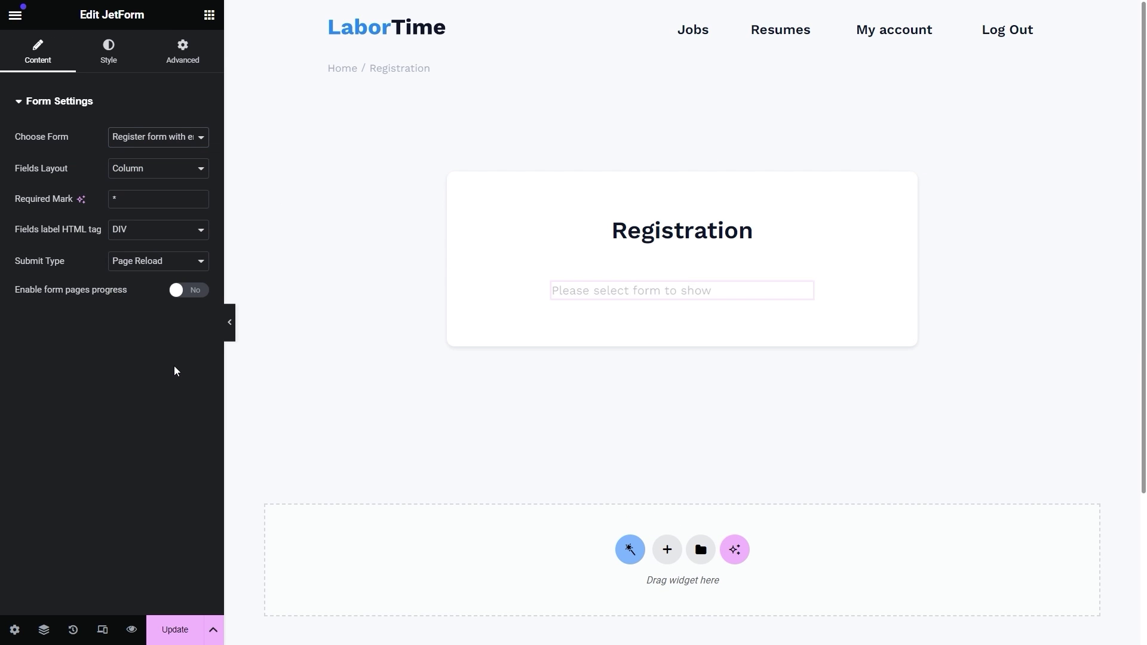
# Step: Style the form's submit button with full-width alignment and centered text, and update the page
pyautogui.click(114, 49)
pyautogui.scroll(-5, 123, 248)
pyautogui.click(113, 399)
pyautogui.scroll(-4, 113, 397)
pyautogui.scroll(-2, 112, 397)
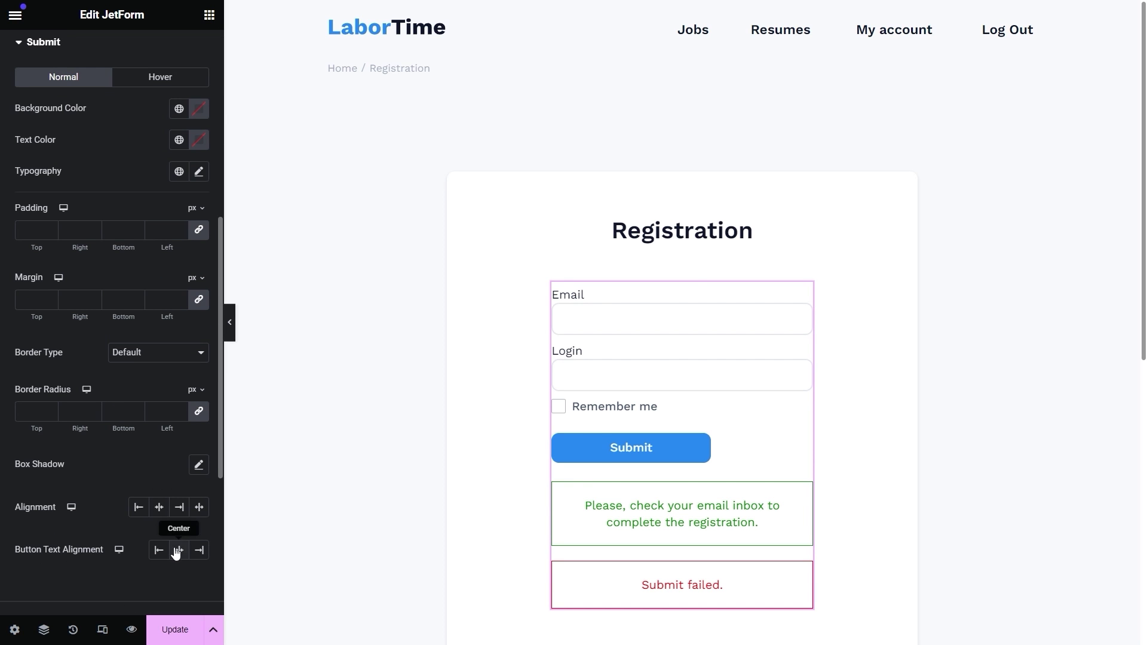
pyautogui.click(159, 508)
pyautogui.click(199, 508)
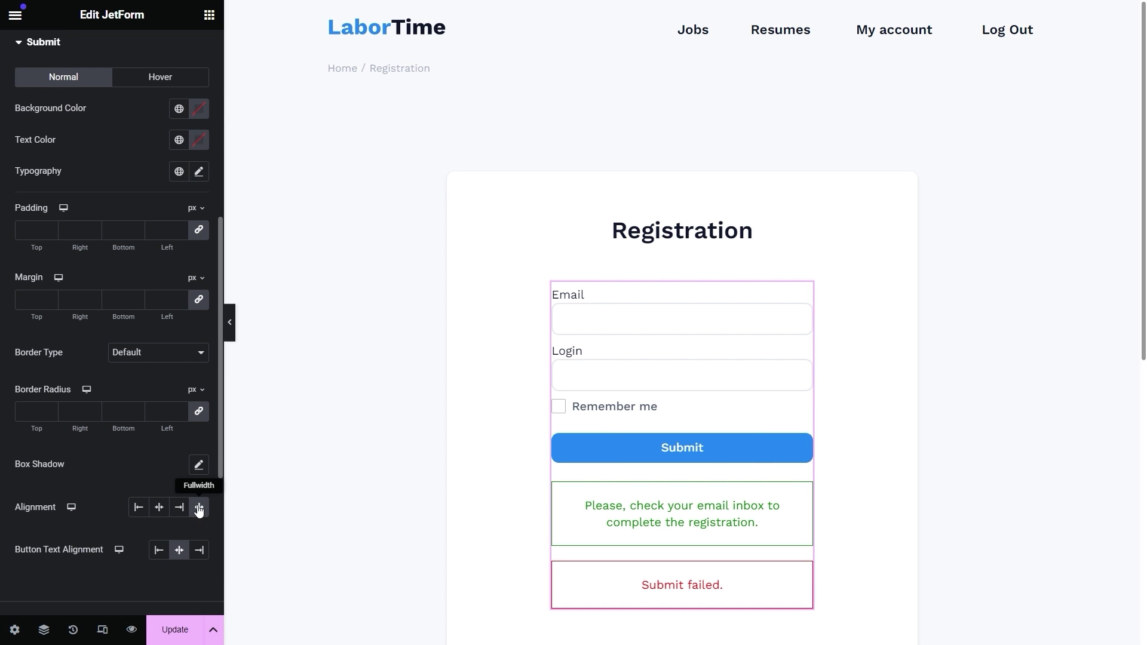
pyautogui.click(175, 630)
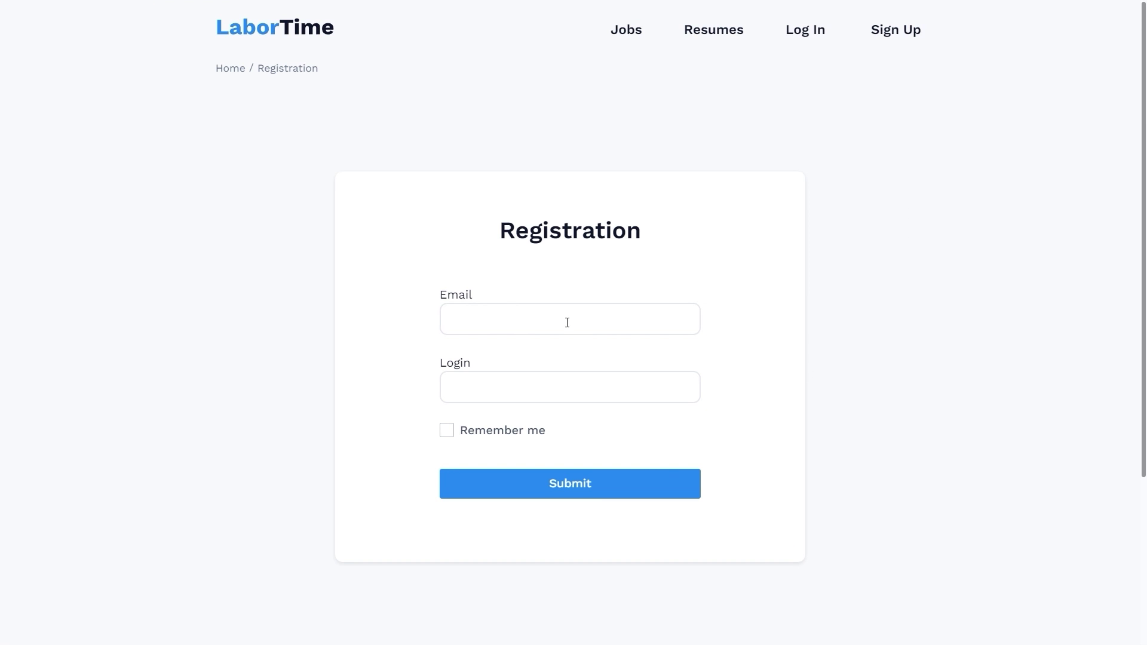
# Step: Fill in the email address and login on the front-end registration form, leaving Remember me unchecked, and submit it
pyautogui.click(567, 323)
pyautogui.write('user@example.comexample.com')
pyautogui.click(567, 388)
pyautogui.write('username')
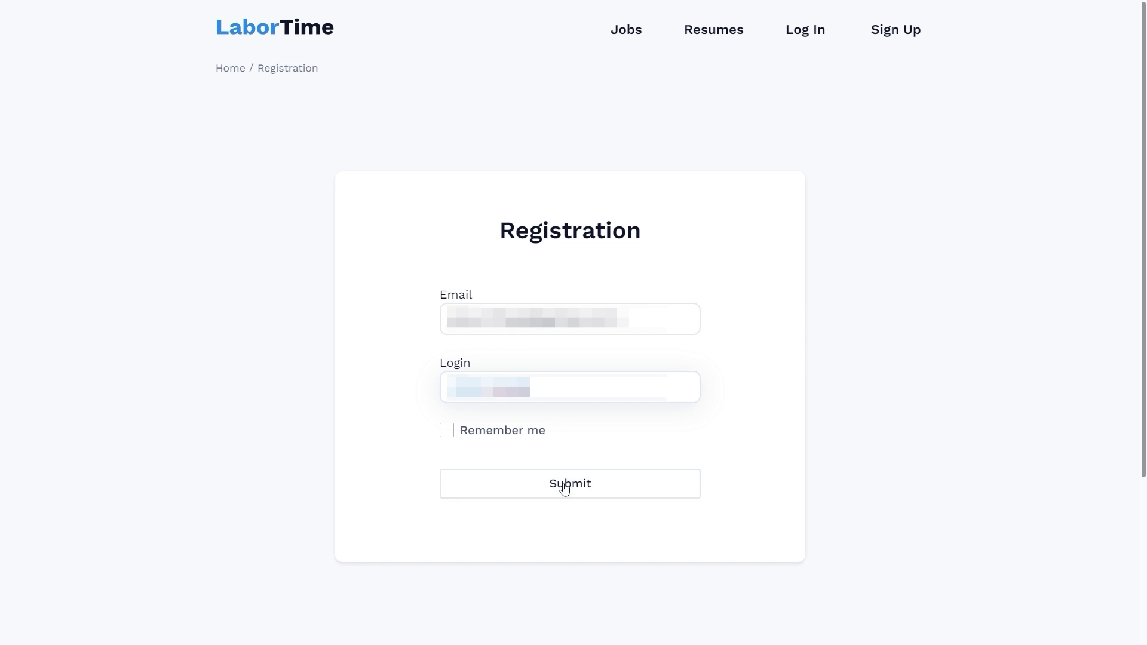
pyautogui.click(564, 487)
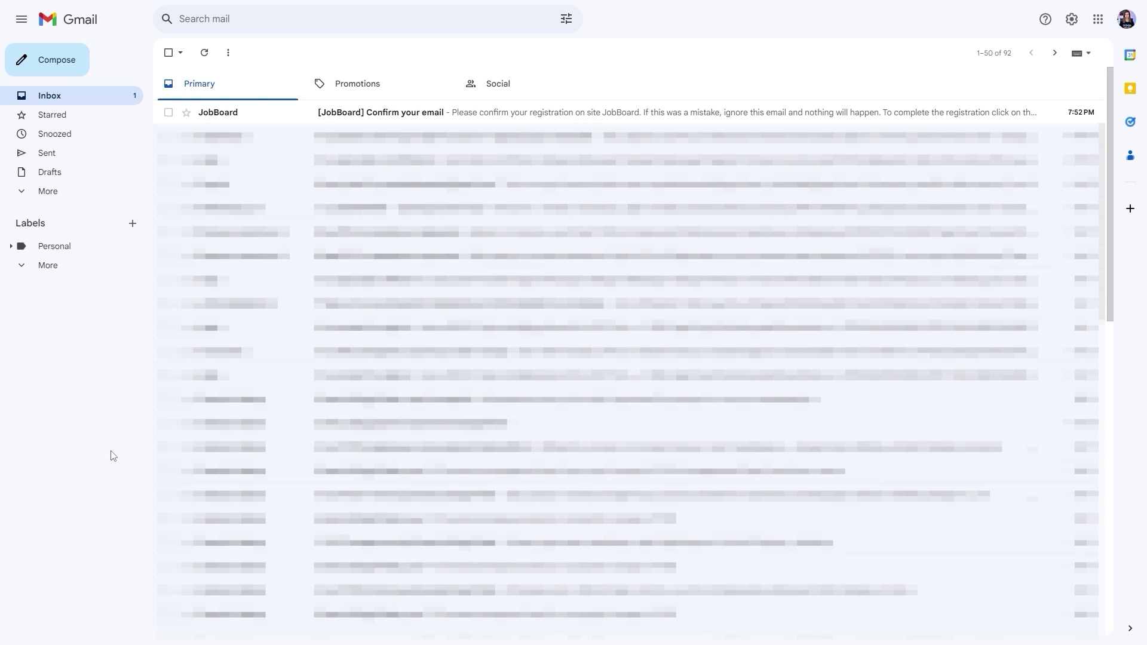
# Step: Switch to Gmail, open the JobBoard "Confirm your email" message and follow its registration link
pyautogui.click(381, 115)
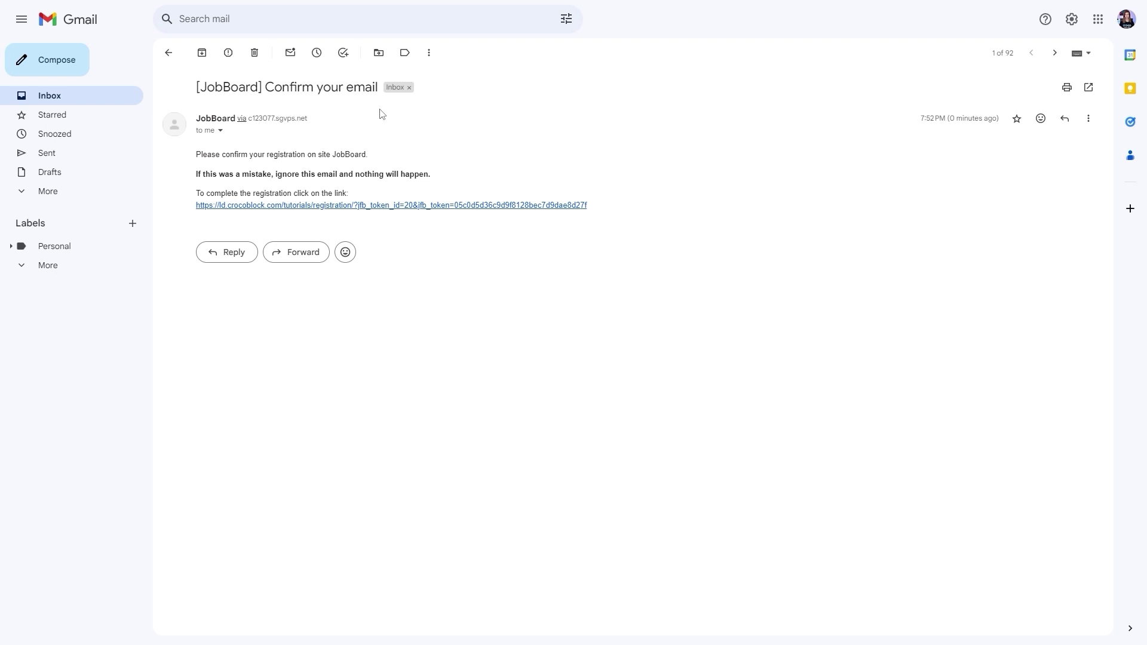
pyautogui.click(310, 205)
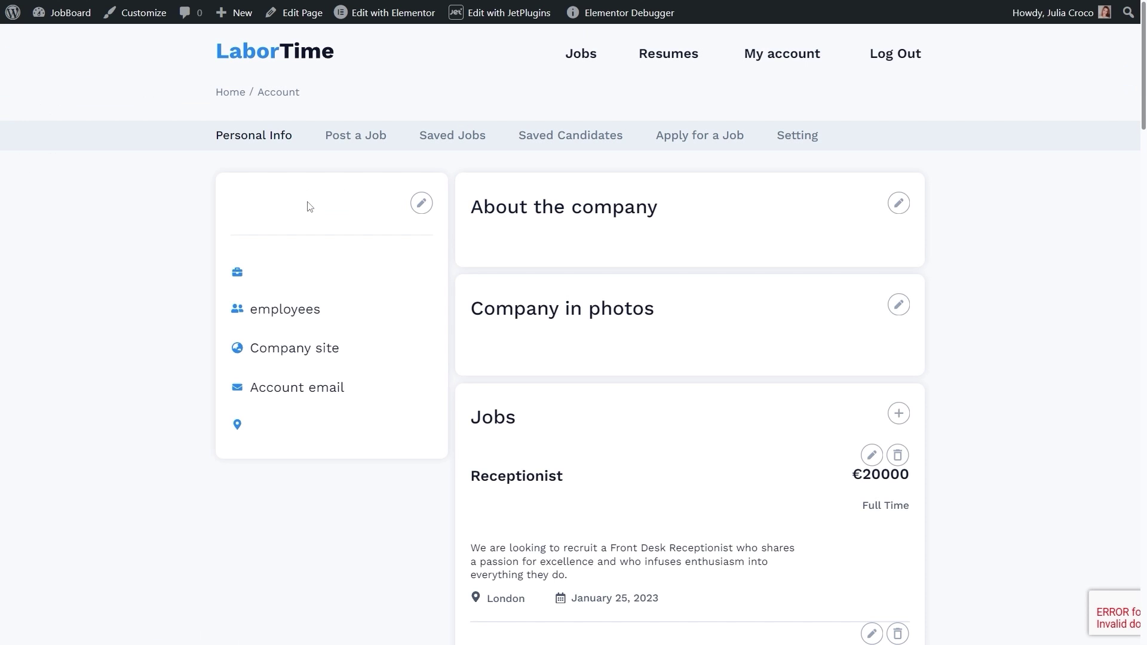
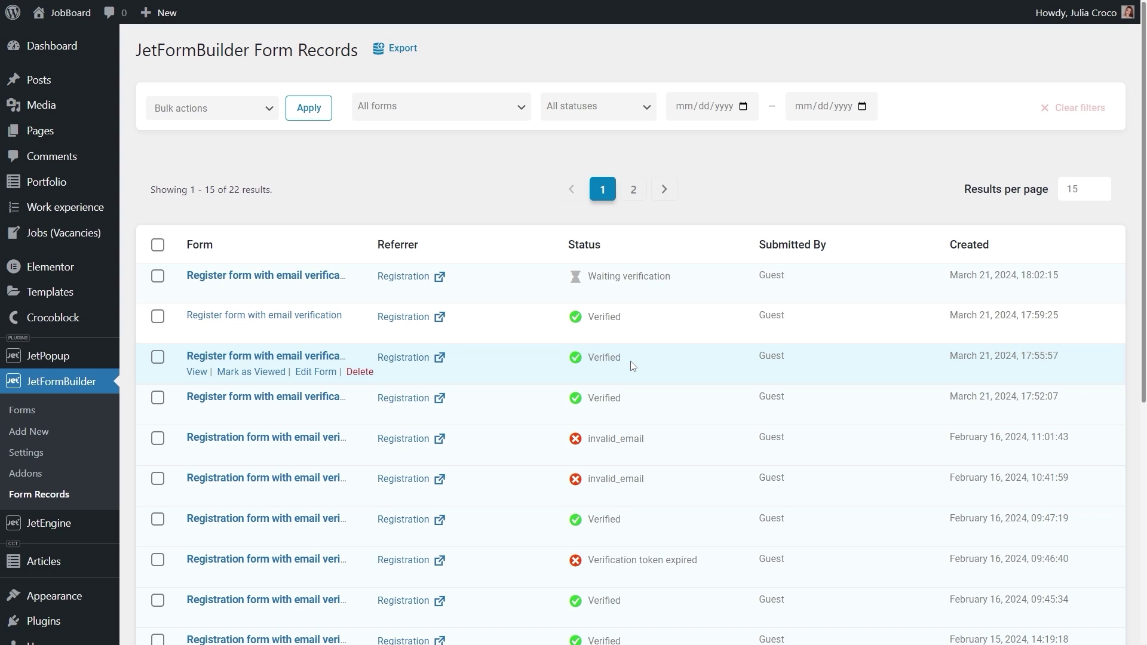
# Step: In JetFormBuilder's form records, view the newest record awaiting verification and verify it manually
pyautogui.click(633, 366)
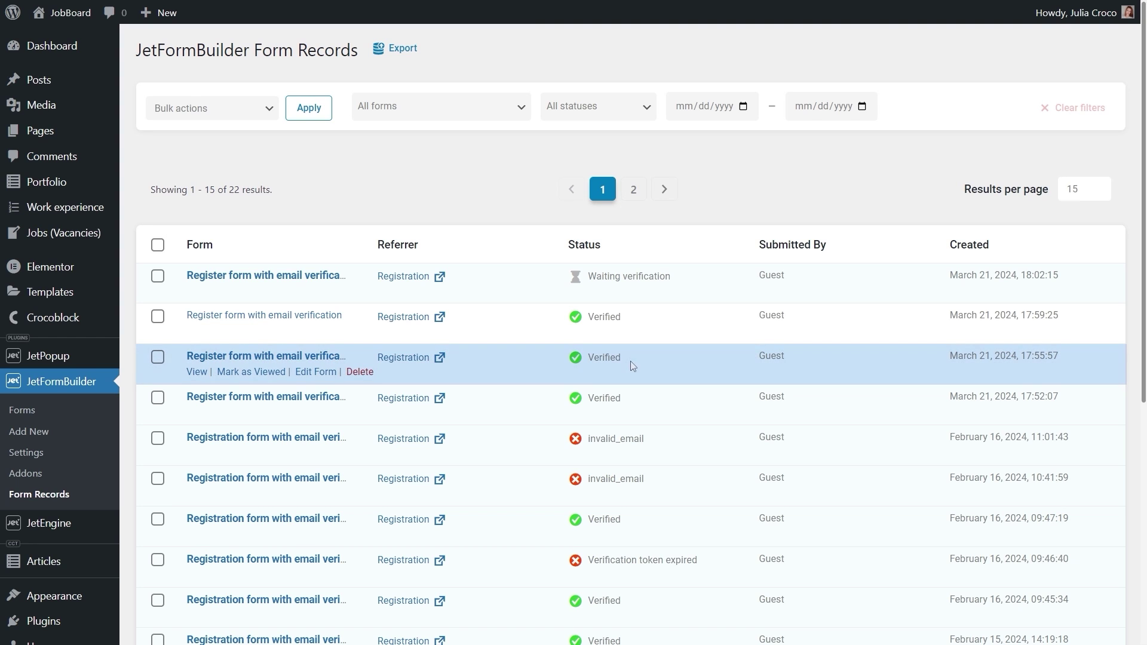
pyautogui.click(633, 366)
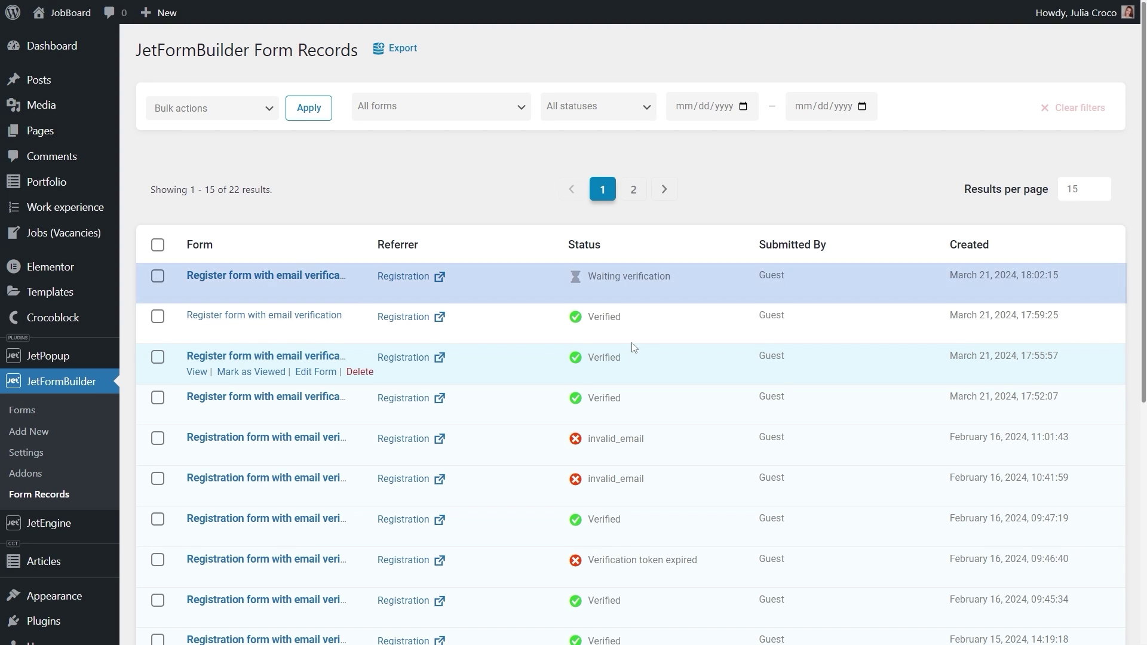
pyautogui.moveTo(632, 302)
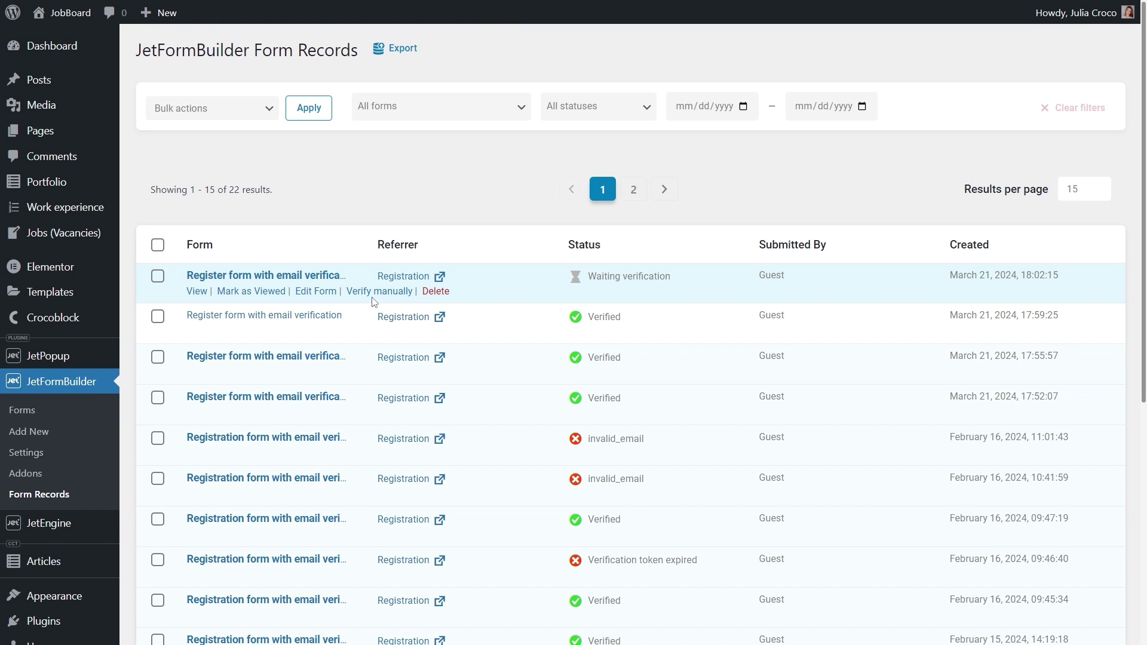
pyautogui.click(197, 291)
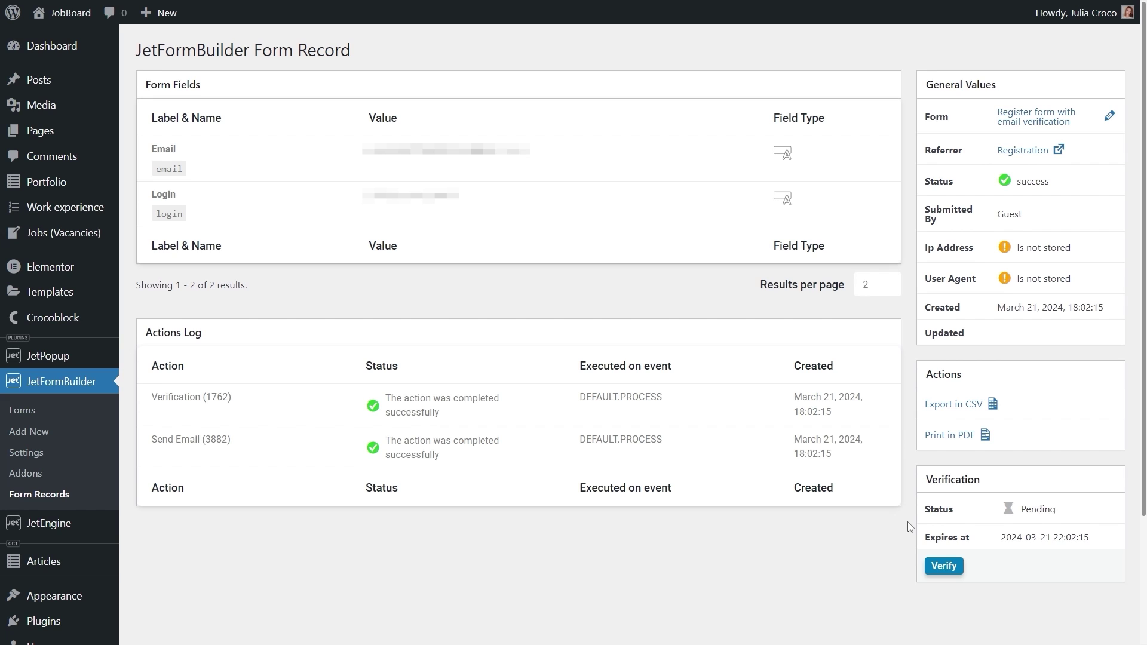
pyautogui.click(946, 567)
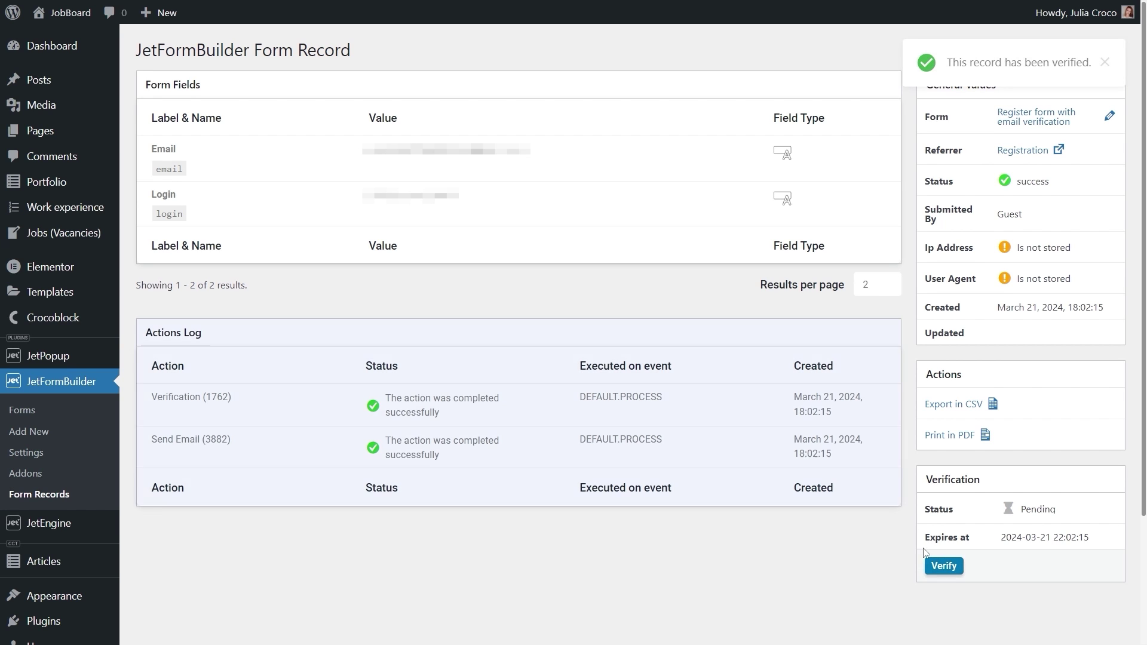